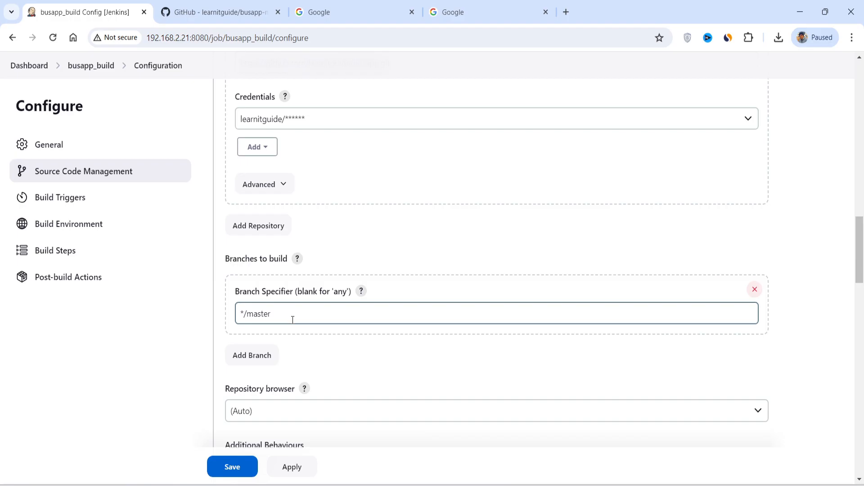
pyautogui.press('BackSpace')
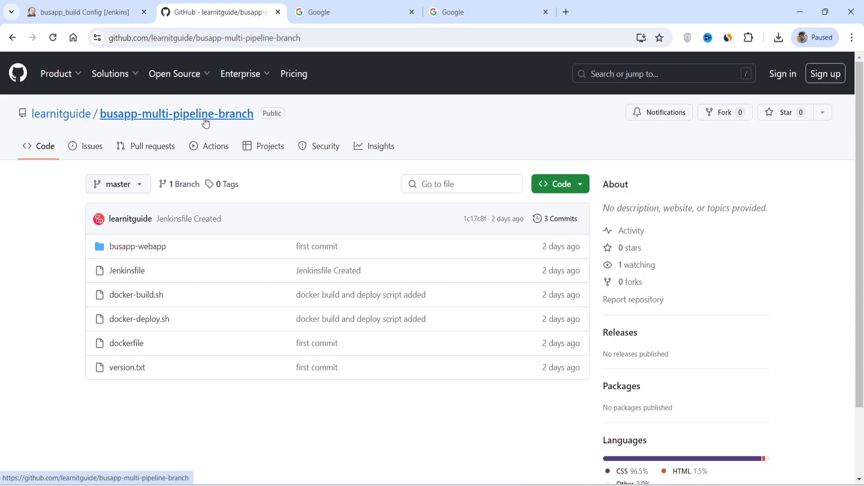
# Step: Switch to GitHub and view the list of branches in the busapp-multi-pipeline-branch repository
pyautogui.click(114, 183)
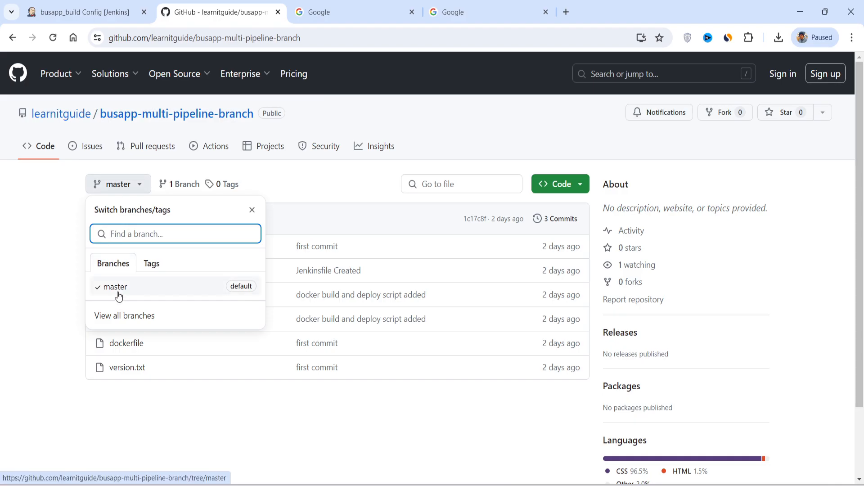
pyautogui.click(58, 284)
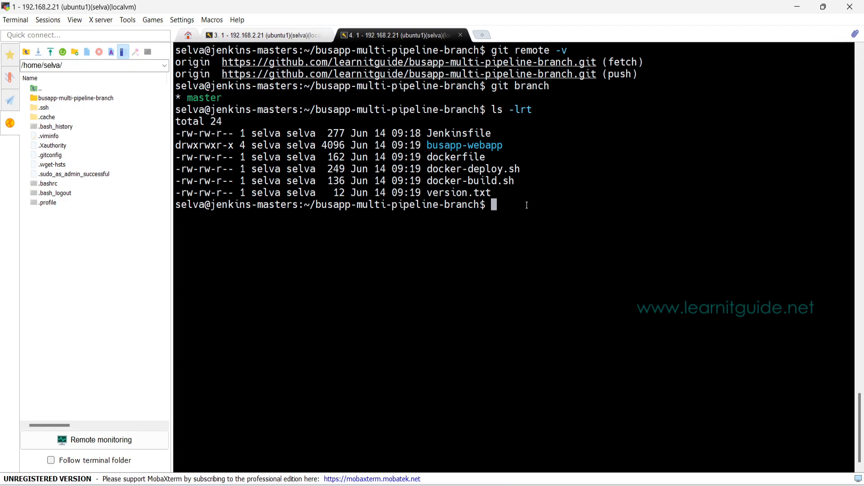
# Step: Switch to the MobaXterm terminal and review the remote repository URL, the current branch and the busapp-webapp folder
pyautogui.moveTo(377, 63); pyautogui.dragTo(563, 79)
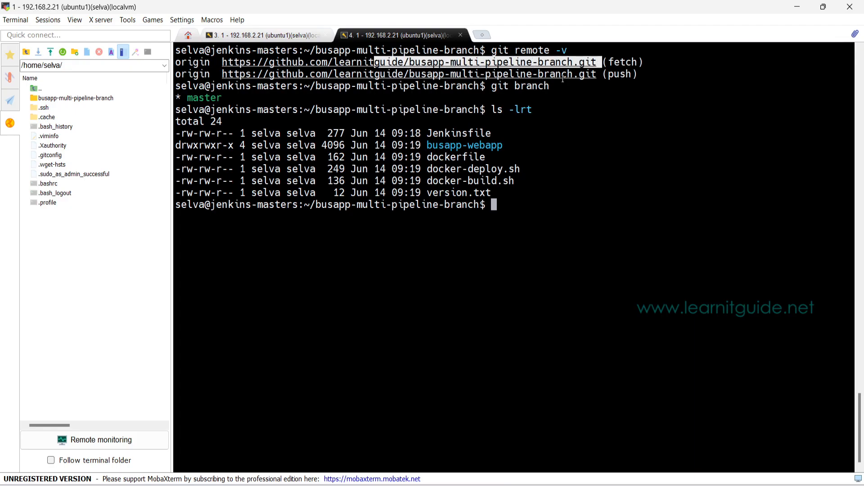
pyautogui.doubleClick(204, 99)
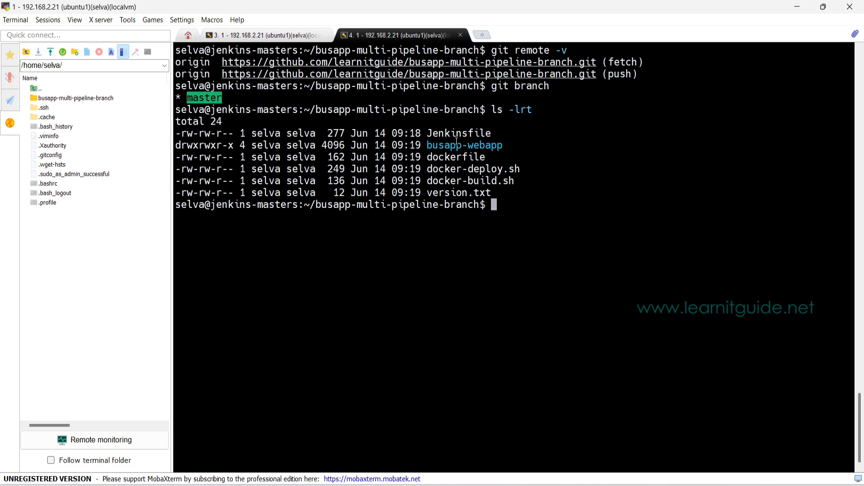
pyautogui.moveTo(429, 145); pyautogui.dragTo(500, 144)
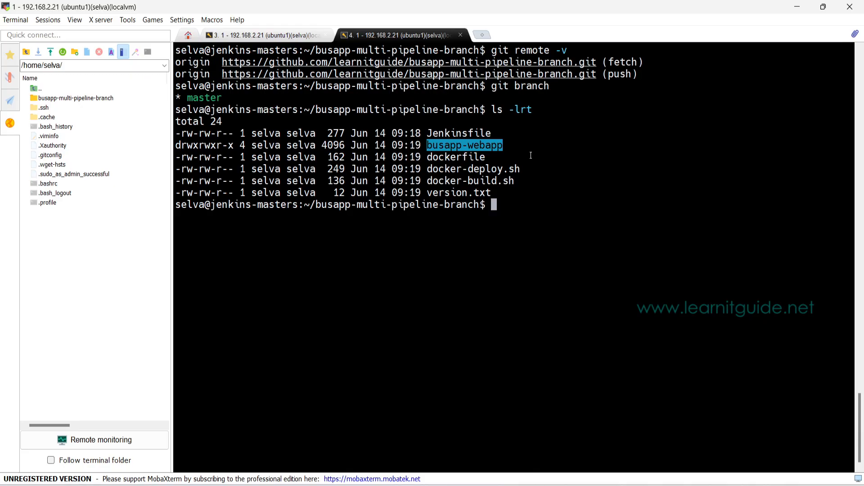
# Step: Print the contents of dockerfile with cat and review its base image, COPY paths and startup command
pyautogui.doubleClick(474, 156)
pyautogui.hotkey('ctrl', 'c')
pyautogui.write('cat')
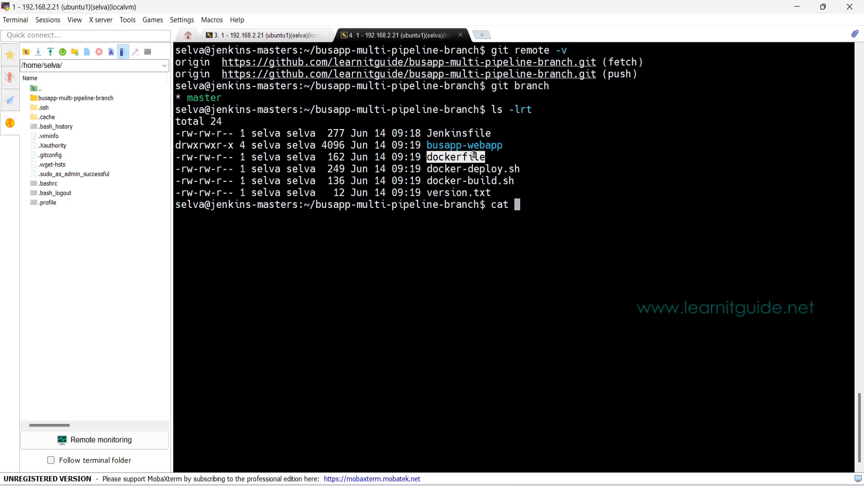
pyautogui.rightClick(523, 207)
pyautogui.press('Return')
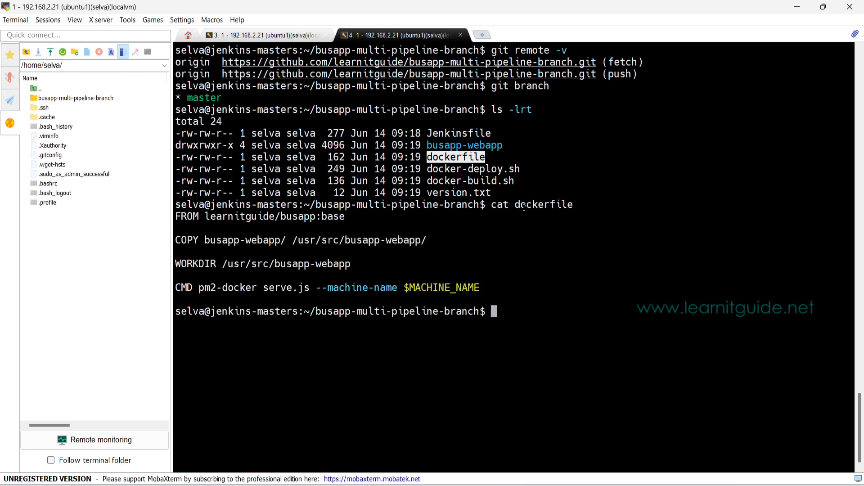
pyautogui.moveTo(205, 216); pyautogui.dragTo(342, 216)
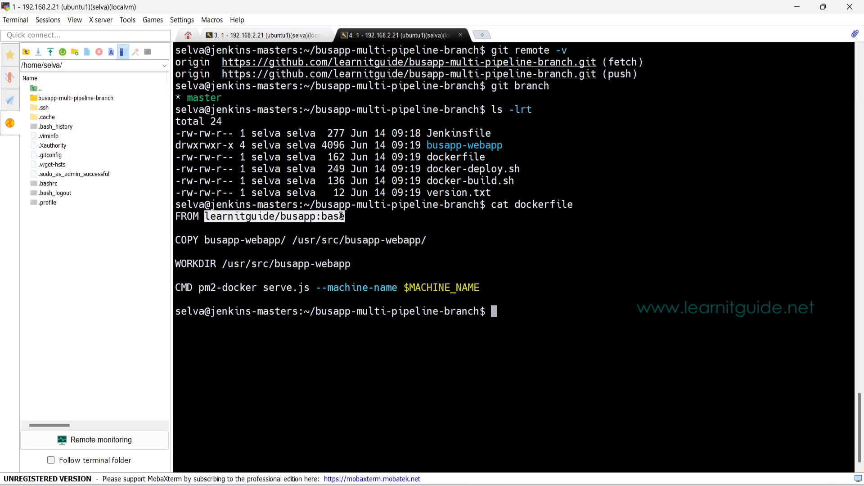
pyautogui.moveTo(205, 240); pyautogui.dragTo(416, 241)
pyautogui.moveTo(200, 288); pyautogui.dragTo(475, 287)
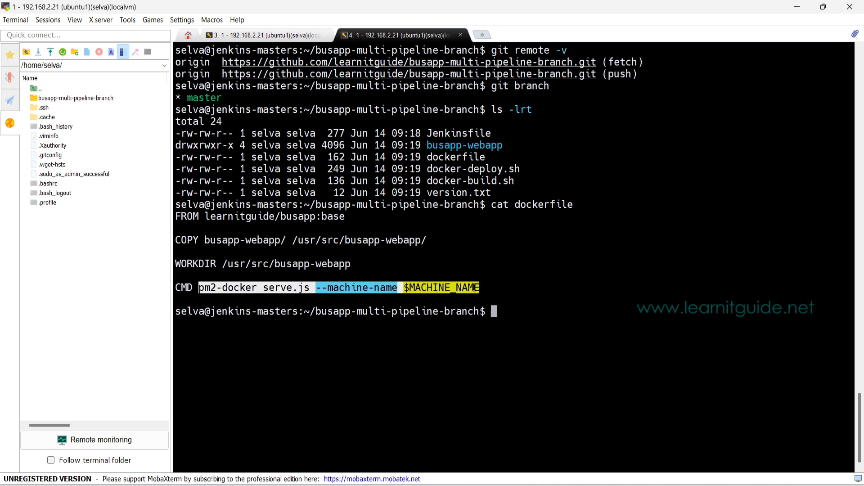
# Step: Print the docker-build.sh script with cat and review its version variable
pyautogui.doubleClick(470, 180)
pyautogui.write('cat')
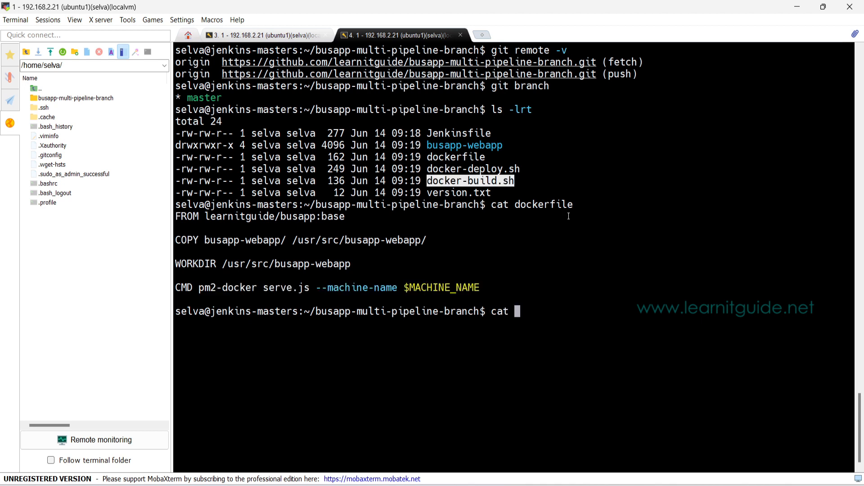
pyautogui.rightClick(569, 277)
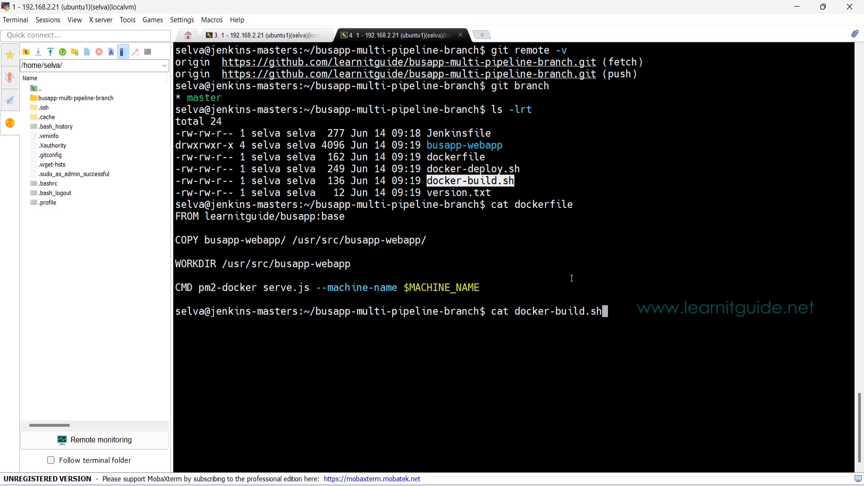
pyautogui.press('Return')
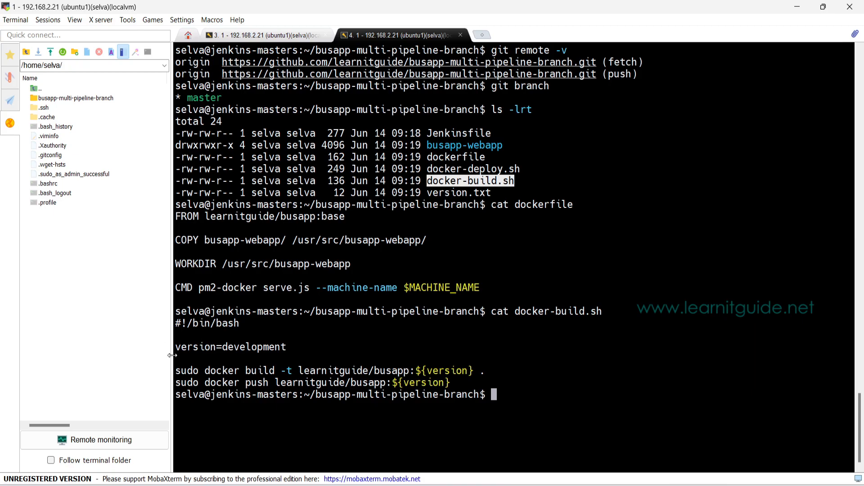
pyautogui.moveTo(176, 346); pyautogui.dragTo(225, 345)
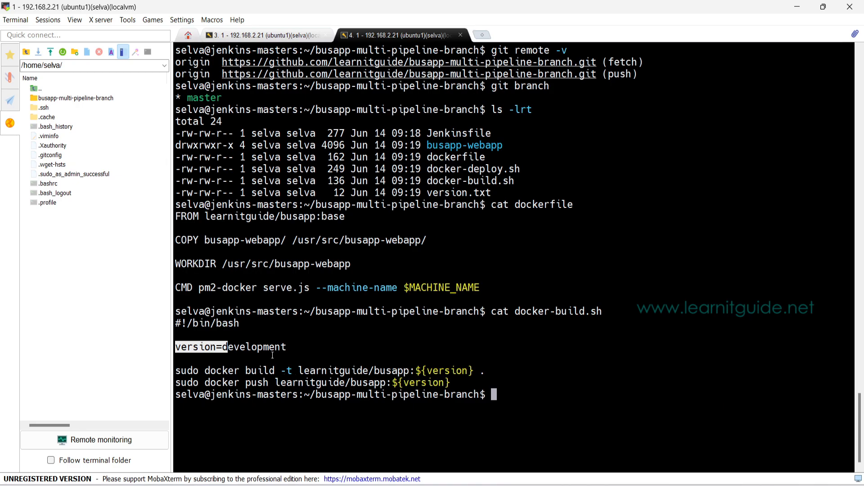
pyautogui.moveTo(532, 311); pyautogui.dragTo(595, 309)
# Step: Print the docker-deploy.sh script with cat and review the image reference in its docker run command
pyautogui.write('ca')
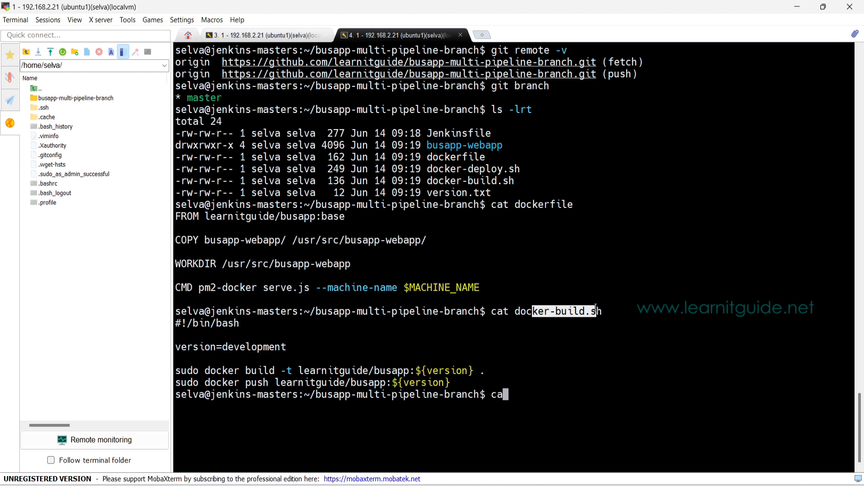
pyautogui.write('t docker-deploy.sh')
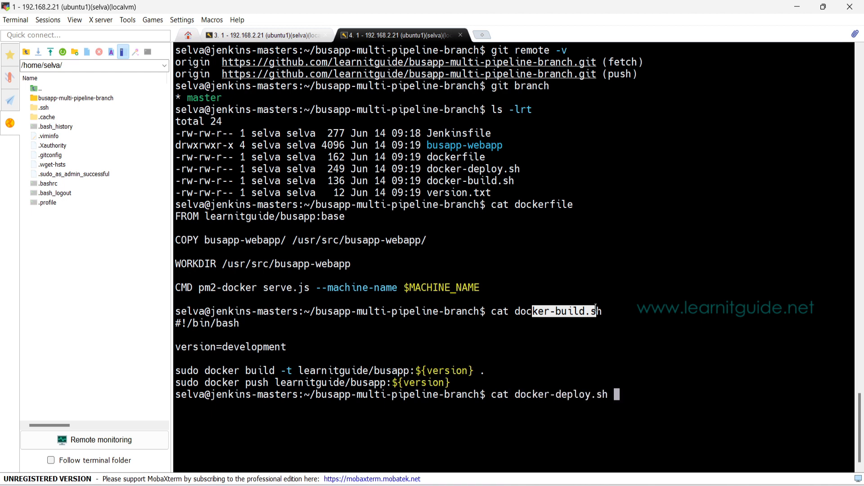
pyautogui.press('Return')
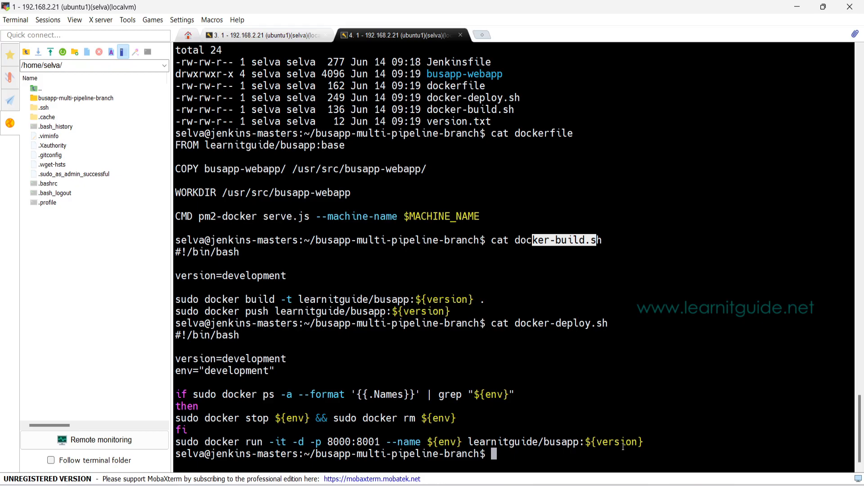
pyautogui.moveTo(644, 442); pyautogui.dragTo(508, 442)
# Step: Clear the terminal, list the files with ls -lrt, and print the Jenkinsfile to review its build and deploy stages
pyautogui.hotkey('ctrl', 'l')
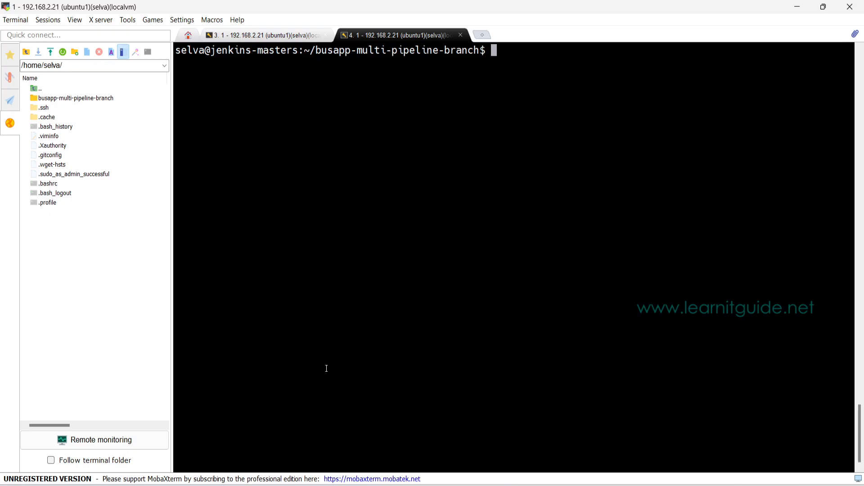
pyautogui.write('ls -lrt')
pyautogui.press('Return')
pyautogui.write('cat Je')
pyautogui.press('Tab')
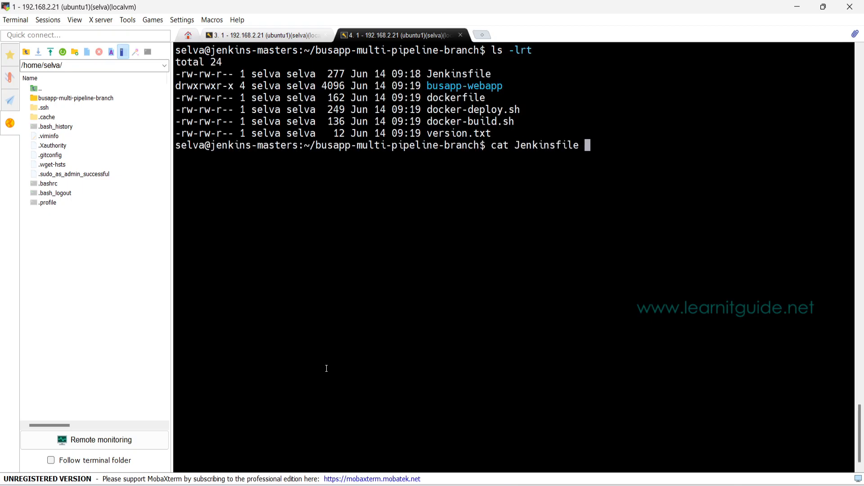
pyautogui.press('Return')
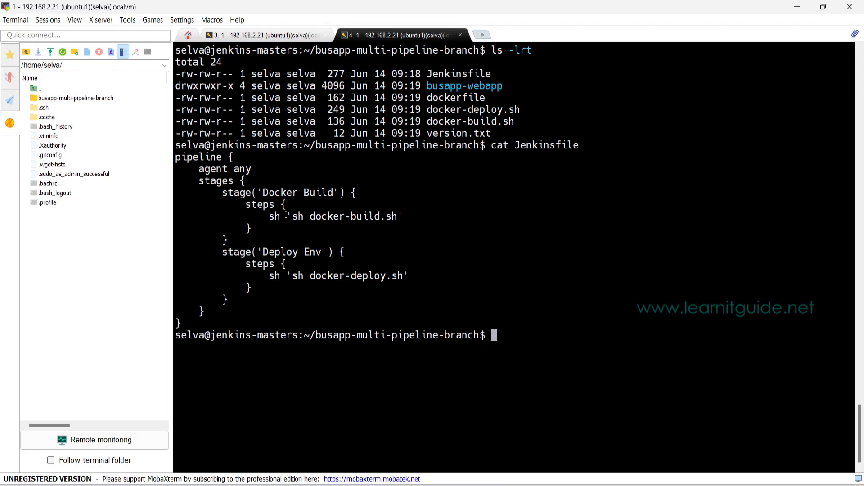
pyautogui.moveTo(296, 218); pyautogui.dragTo(399, 219)
pyautogui.moveTo(262, 251); pyautogui.dragTo(326, 246)
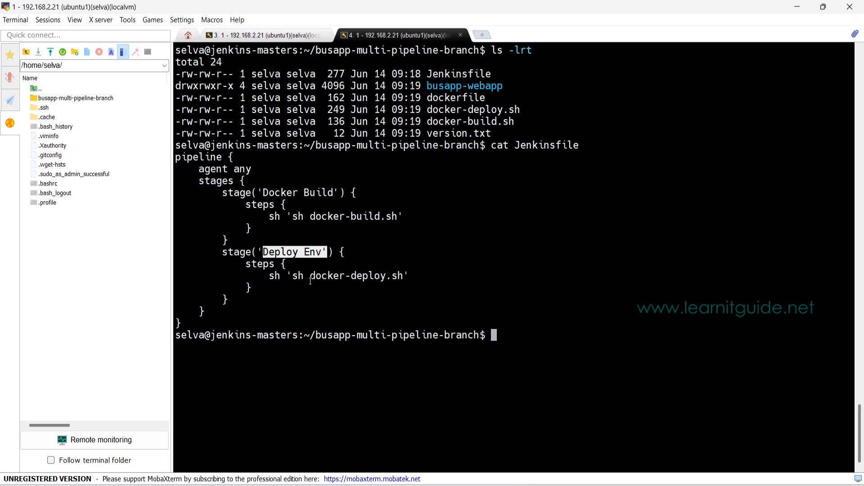
# Step: List the local Git branches, and create and check out a new branch named development
pyautogui.write('git branch')
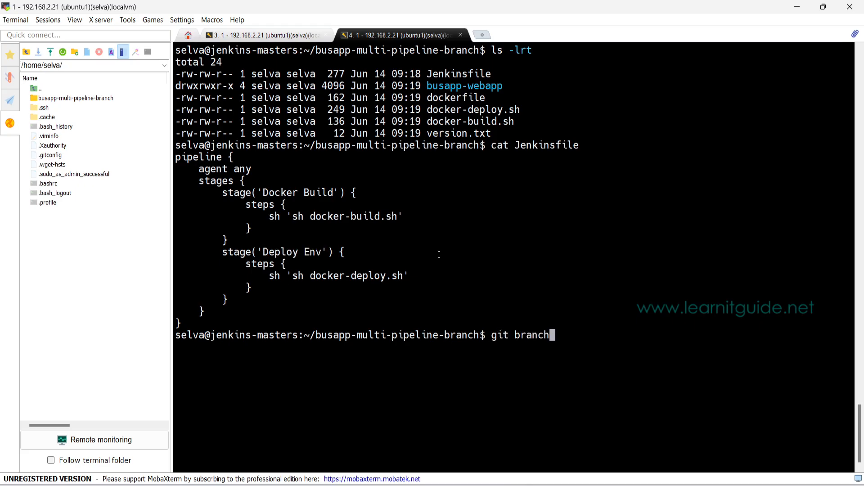
pyautogui.press('Return')
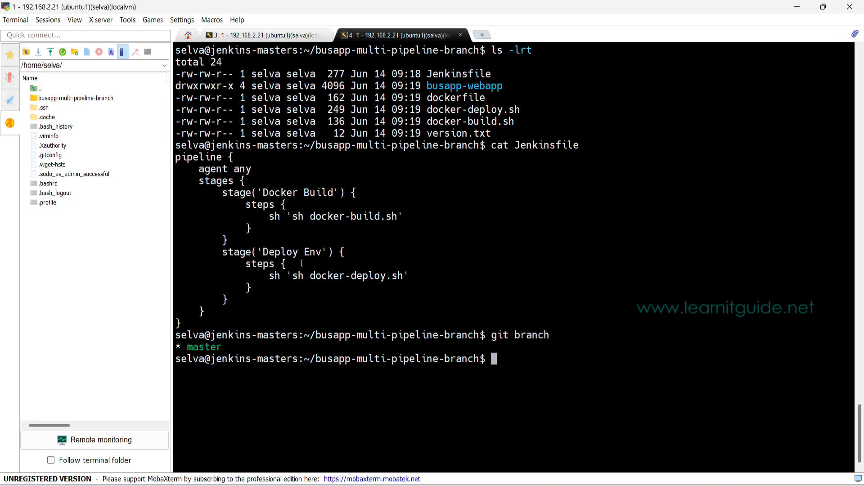
pyautogui.write('git checkou')
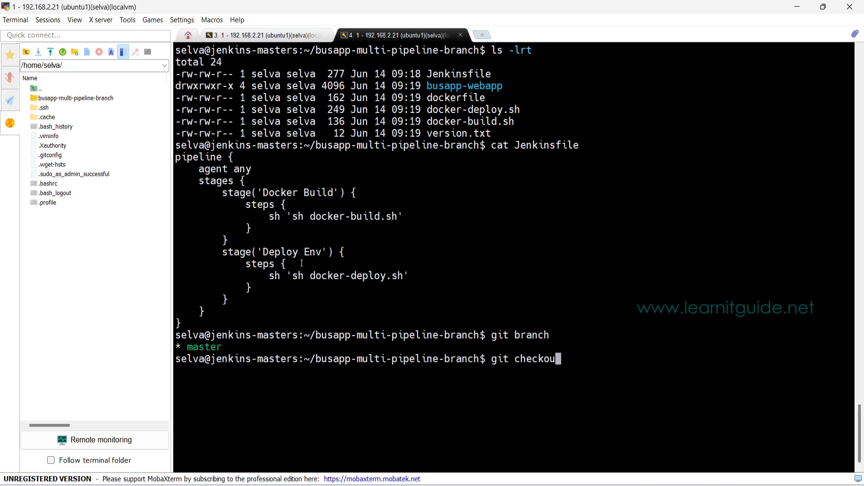
pyautogui.write('t -b development')
pyautogui.press('Return')
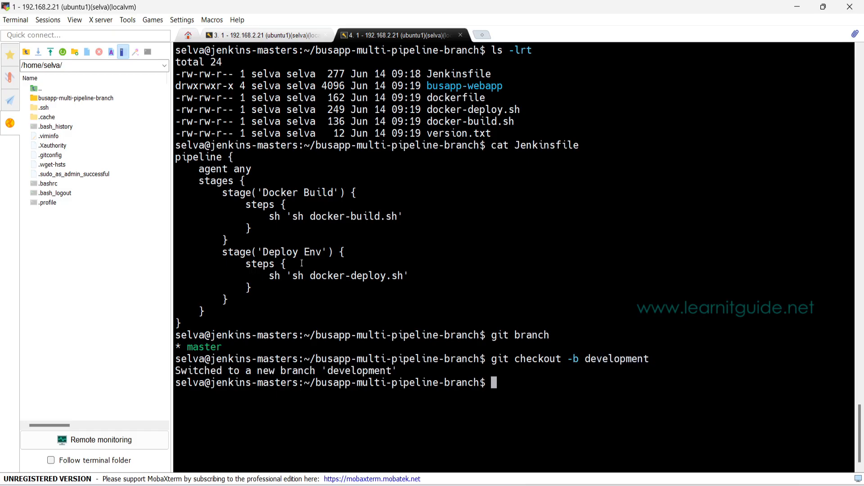
# Step: Check which Git branch is active and list the working files with ls -lrt
pyautogui.write('git branch')
pyautogui.press('Return')
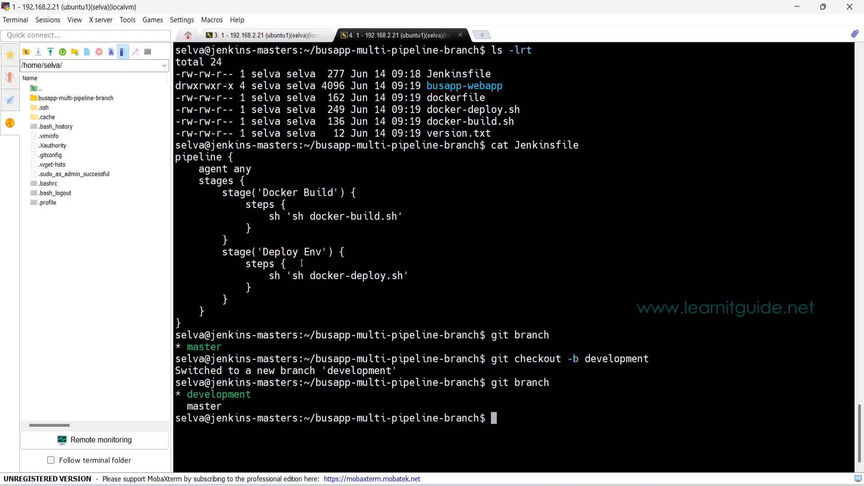
pyautogui.write('ls -lrt')
pyautogui.press('Return')
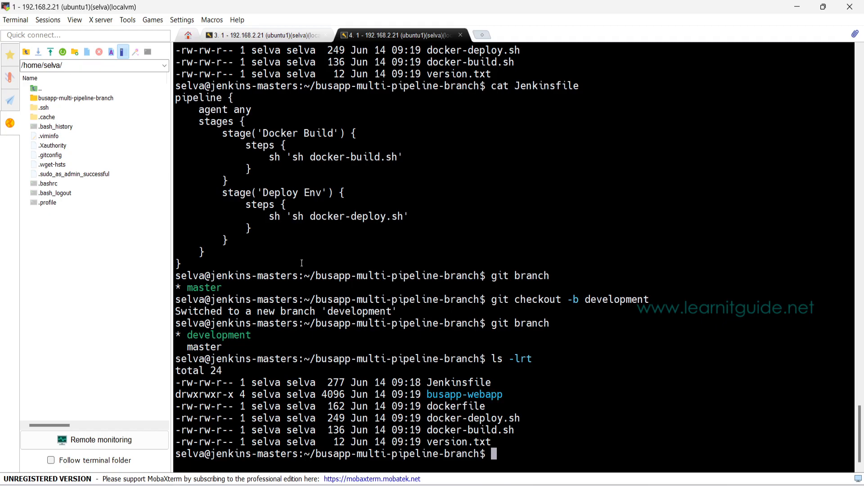
# Step: Open docker-build.sh in vim, review the image name in the build command, and quit without saving
pyautogui.write('vim docker-')
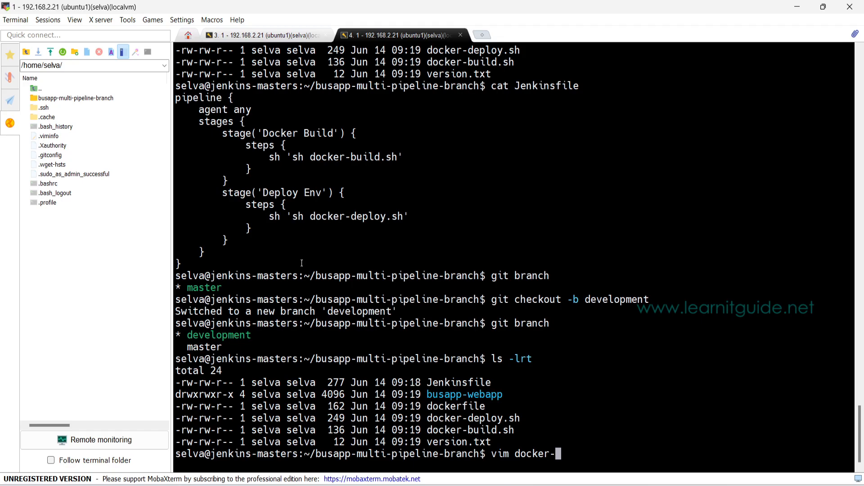
pyautogui.write('b')
pyautogui.press('Tab')
pyautogui.press('Return')
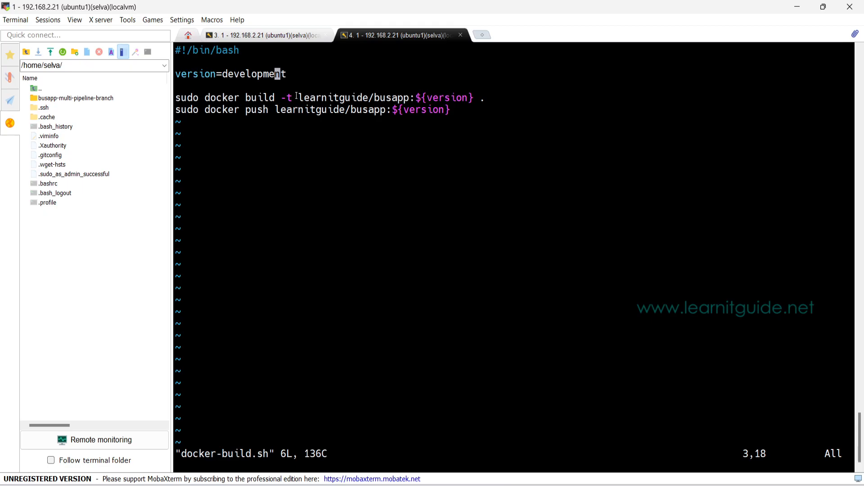
pyautogui.moveTo(299, 97); pyautogui.dragTo(407, 102)
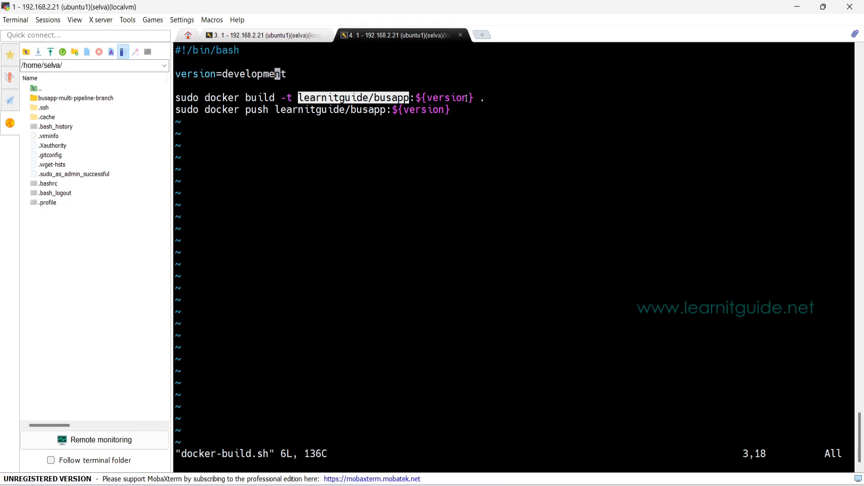
pyautogui.click(462, 124)
pyautogui.write(':q')
pyautogui.press('Return')
# Step: Open docker-deploy.sh in vim, review the version and env values, and exit the editor with a save
pyautogui.write('vim docker-build.sh')
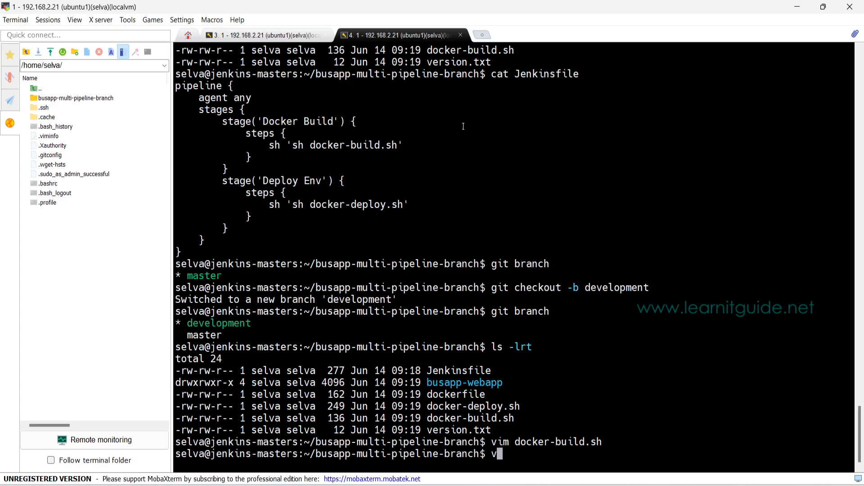
pyautogui.press('Tab')
pyautogui.write('-de')
pyautogui.press('Tab')
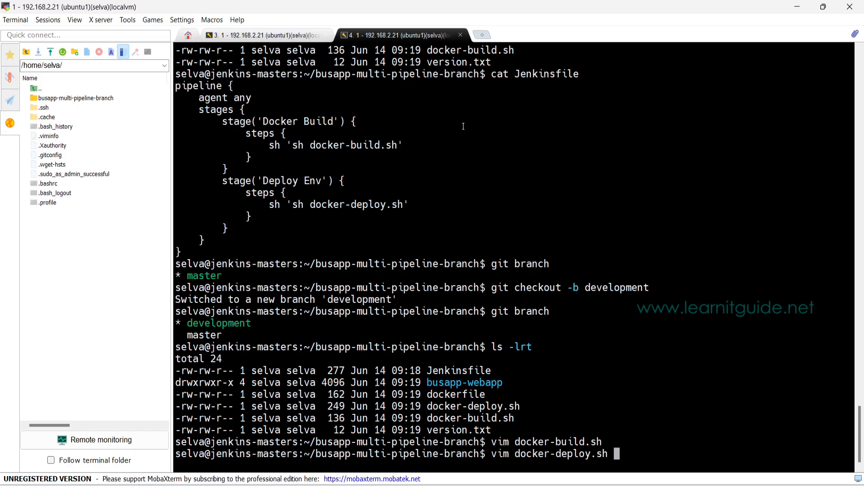
pyautogui.press('Return')
pyautogui.moveTo(217, 74); pyautogui.dragTo(279, 73)
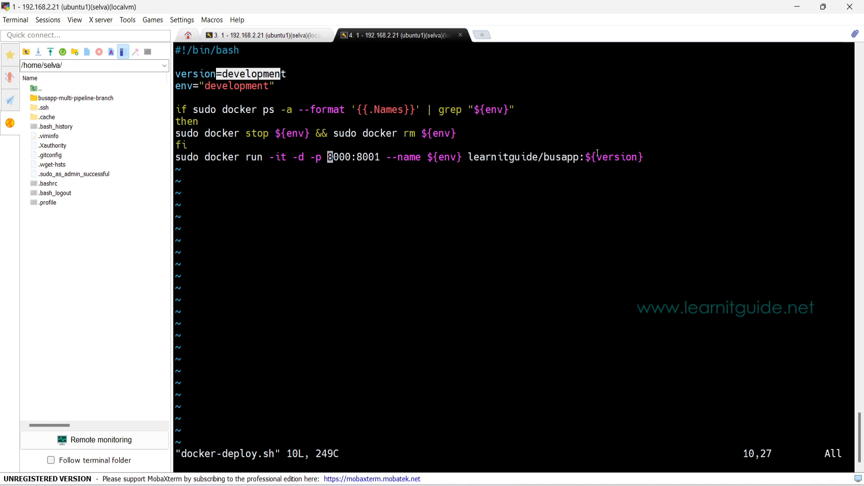
pyautogui.moveTo(204, 86); pyautogui.dragTo(301, 93)
pyautogui.write(':wq')
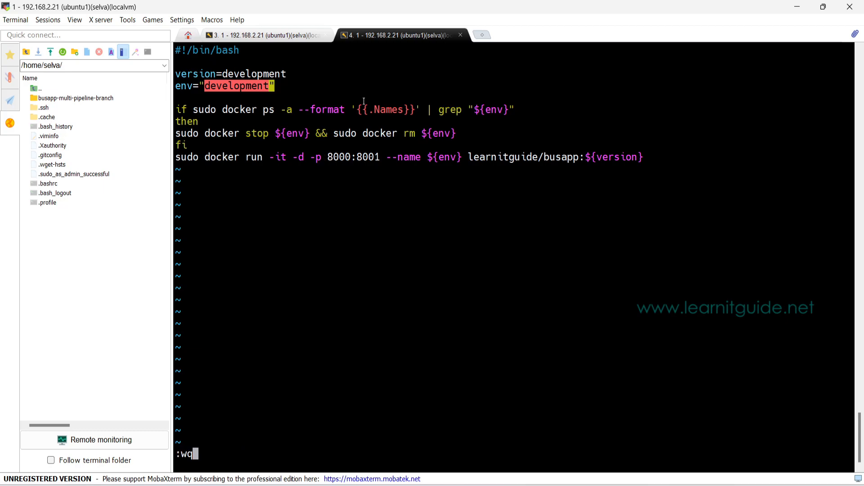
pyautogui.press('Return')
# Step: Stage all files and commit them on the development branch with the message 'development updated'
pyautogui.write('git add .')
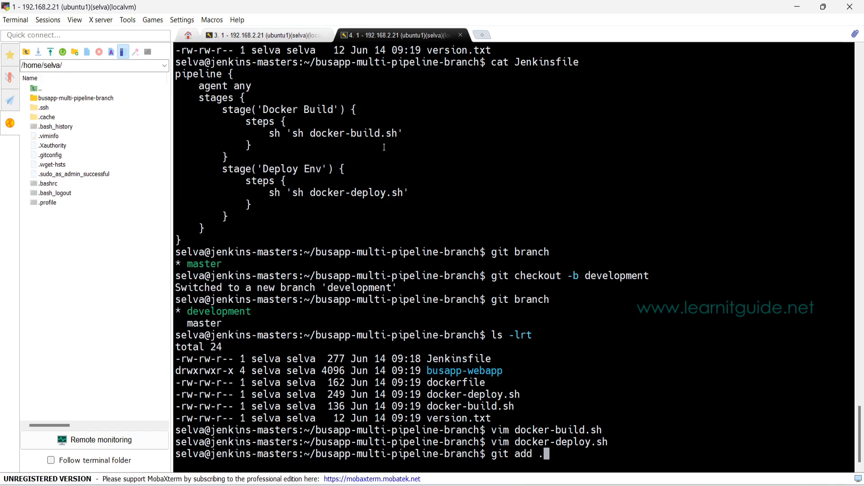
pyautogui.press('Return')
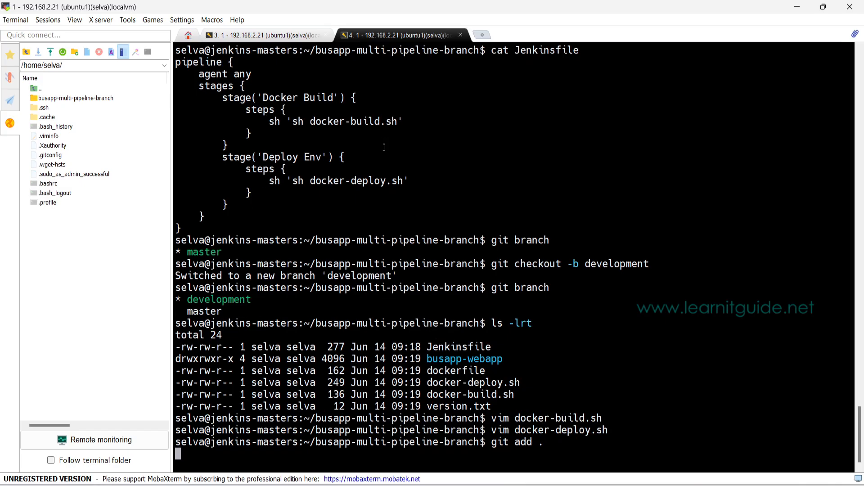
pyautogui.write('git commi')
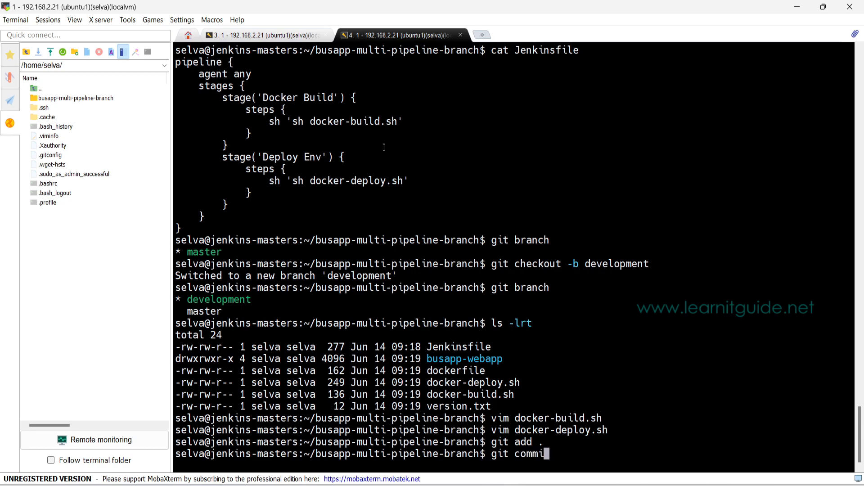
pyautogui.write("t -m 'development updated")
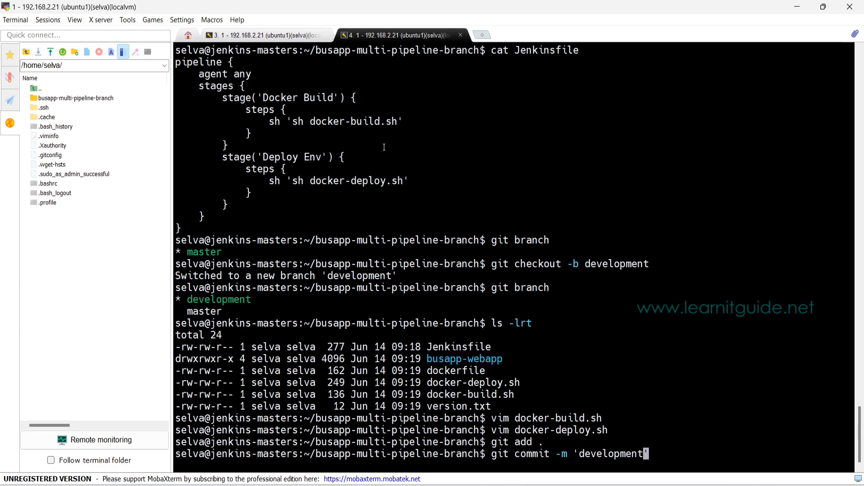
pyautogui.write("'")
pyautogui.press('Return')
# Step: Push the development branch to origin and clear the terminal screen
pyautogui.write('git push ')
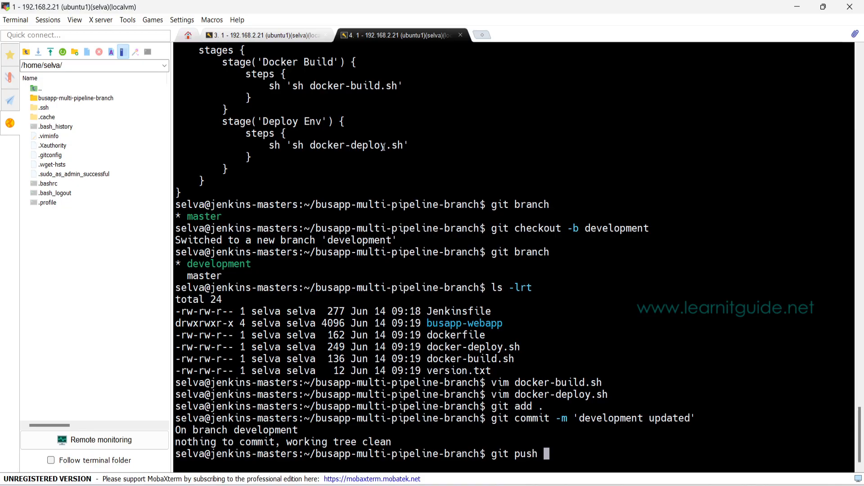
pyautogui.write('origin development')
pyautogui.hotkey('ctrl', 'l')
pyautogui.press('Return')
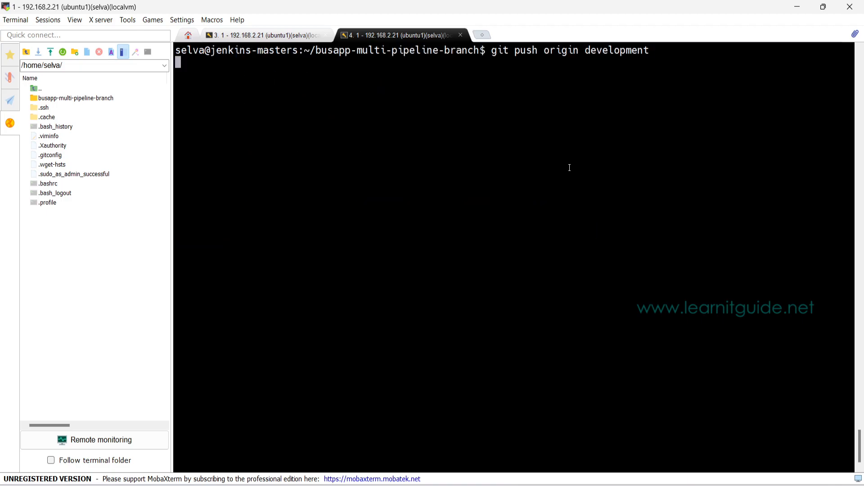
# Step: Switch to GitHub in the browser, reload the busapp-multi-pipeline-branch repository, and view its branch list for the pushed branch
pyautogui.click(384, 485)
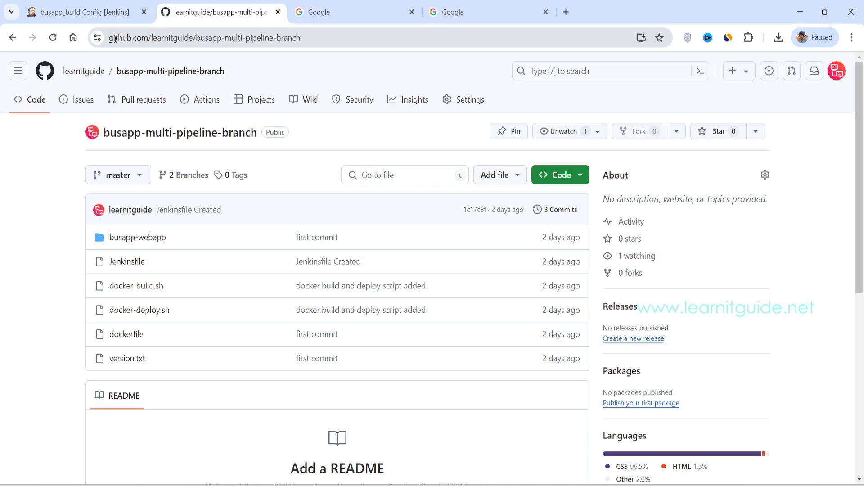
pyautogui.click(53, 38)
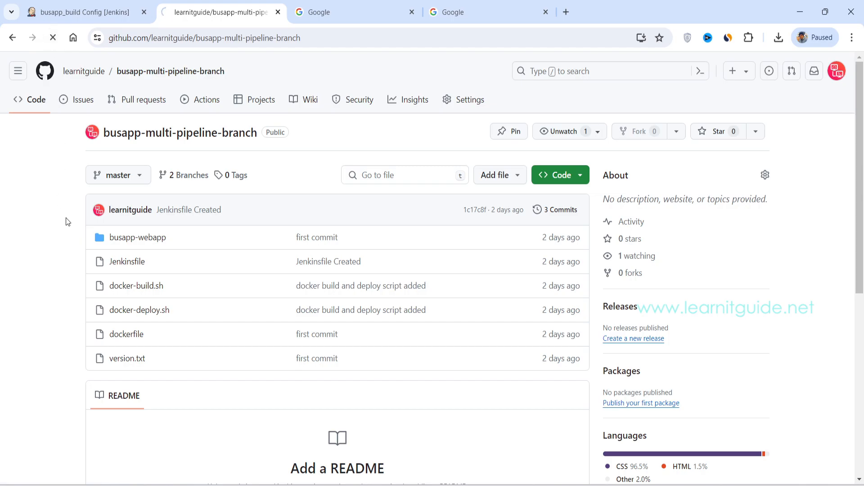
pyautogui.click(113, 177)
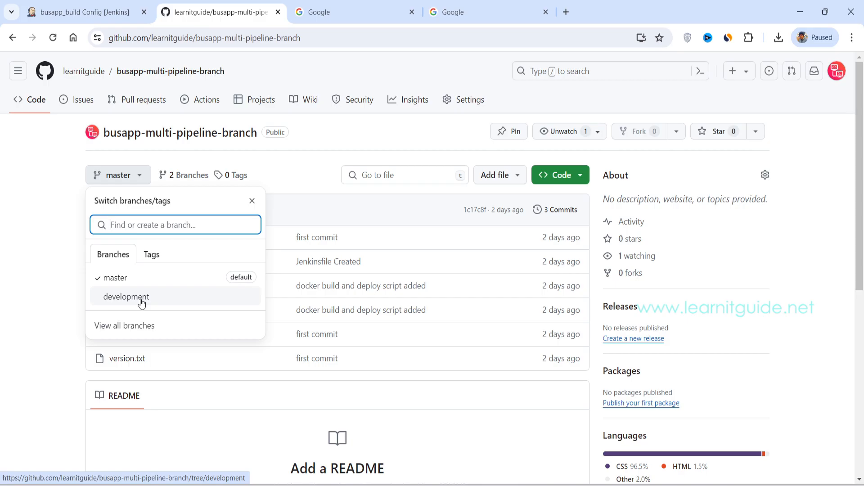
# Step: Return to the MobaXterm terminal and create and check out a new Git branch named production
pyautogui.click(412, 485)
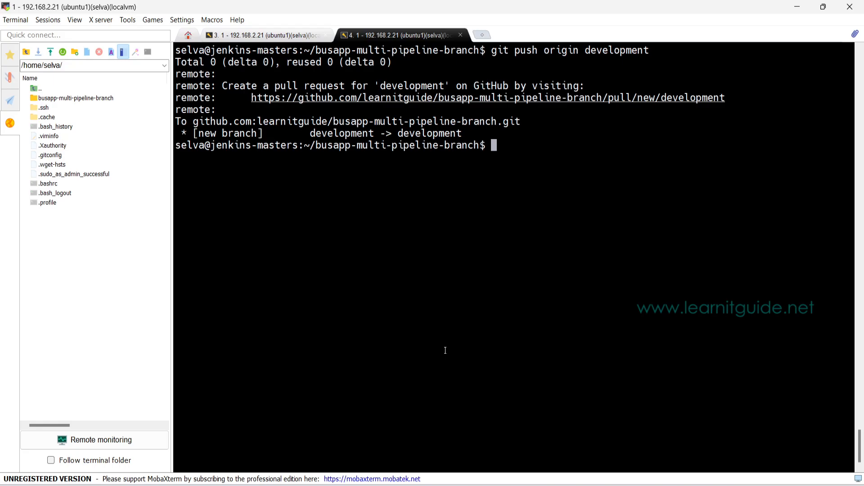
pyautogui.write('git checkout production')
pyautogui.press('Left')
pyautogui.press('Left')
pyautogui.press('Left')
pyautogui.press('Left')
pyautogui.press('Left')
pyautogui.press('Left')
pyautogui.press('Left')
pyautogui.press('Left')
pyautogui.press('Left')
pyautogui.press('Left')
pyautogui.write('-b')
pyautogui.press('Return')
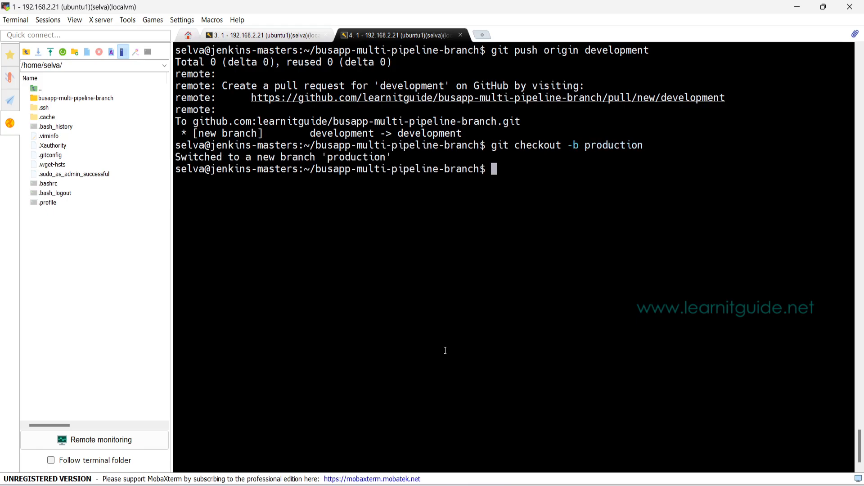
# Step: List the working files with ls -lrt and check which Git branch is active
pyautogui.write('ls -lrt')
pyautogui.press('Return')
pyautogui.write('git branch')
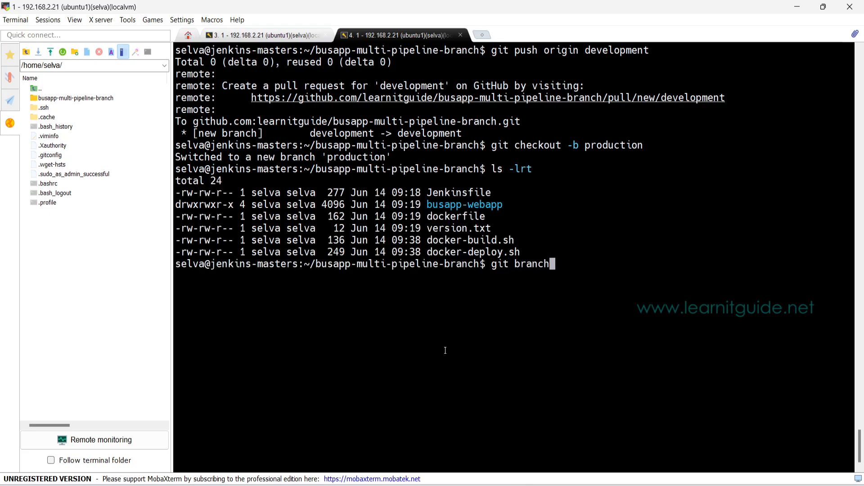
pyautogui.press('Return')
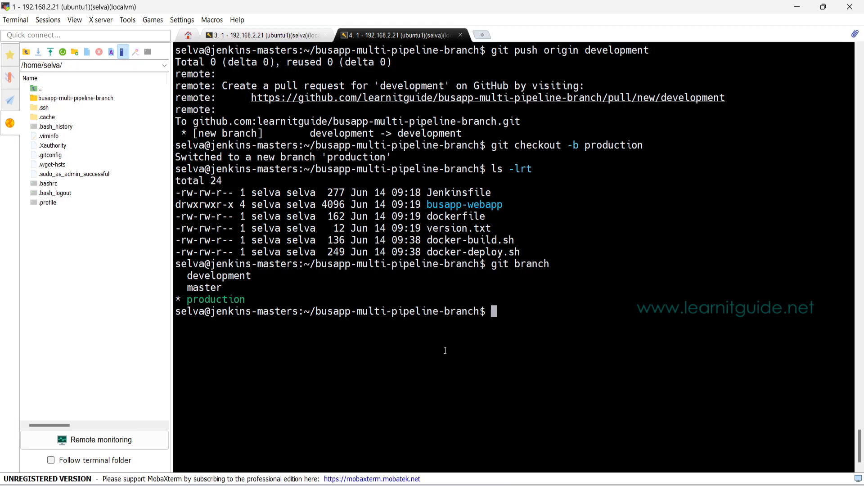
# Step: Open docker-build.sh in vim, set version to production, and save and close the file
pyautogui.write('vim docker-b')
pyautogui.press('Tab')
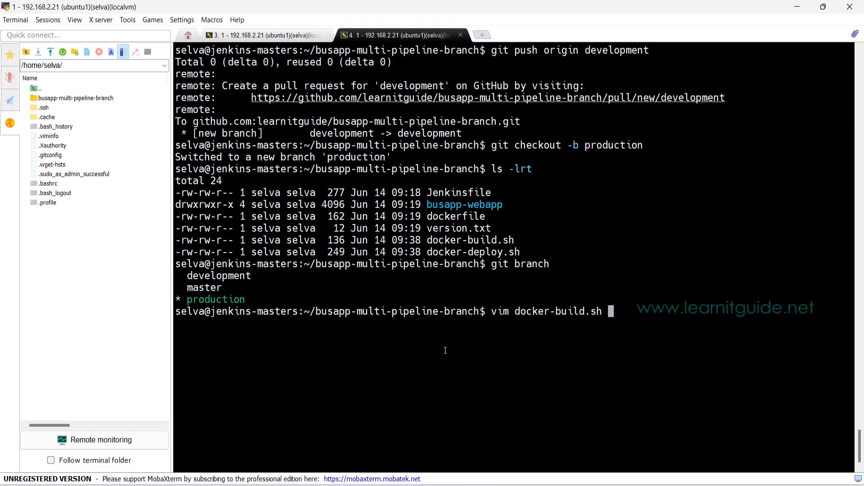
pyautogui.press('Return')
pyautogui.press('a')
pyautogui.press('BackSpace')
pyautogui.press('BackSpace')
pyautogui.press('BackSpace')
pyautogui.press('BackSpace')
pyautogui.press('BackSpace')
pyautogui.press('BackSpace')
pyautogui.press('BackSpace')
pyautogui.press('BackSpace')
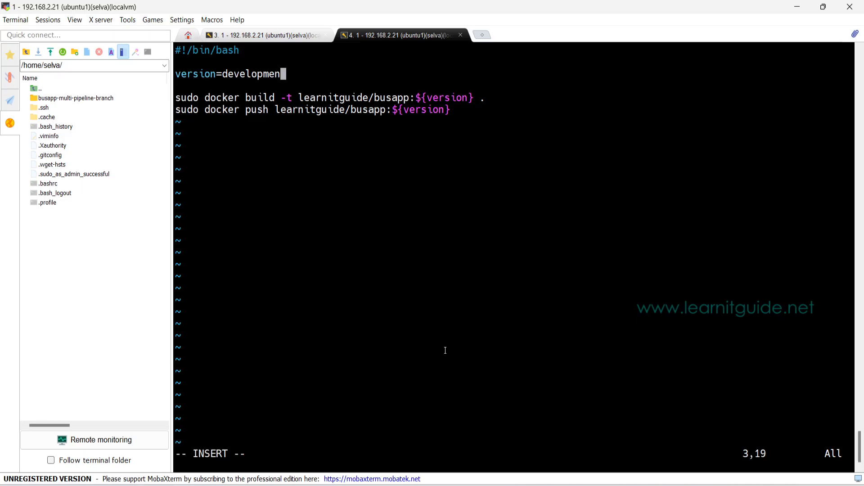
pyautogui.press('BackSpace')
pyautogui.press('BackSpace')
pyautogui.press('BackSpace')
pyautogui.write('production')
pyautogui.press('Escape')
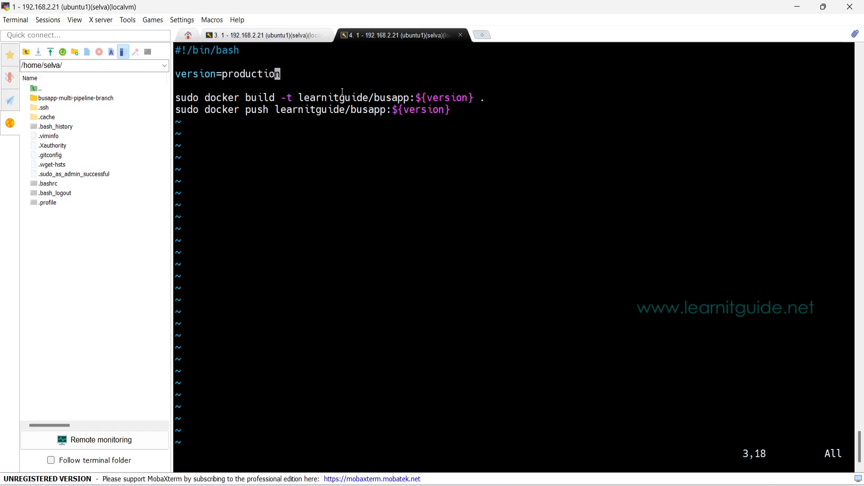
pyautogui.write(':wq')
pyautogui.press('Return')
# Step: Open docker-deploy.sh in vim and set its version variable to production
pyautogui.write('vim docker-d')
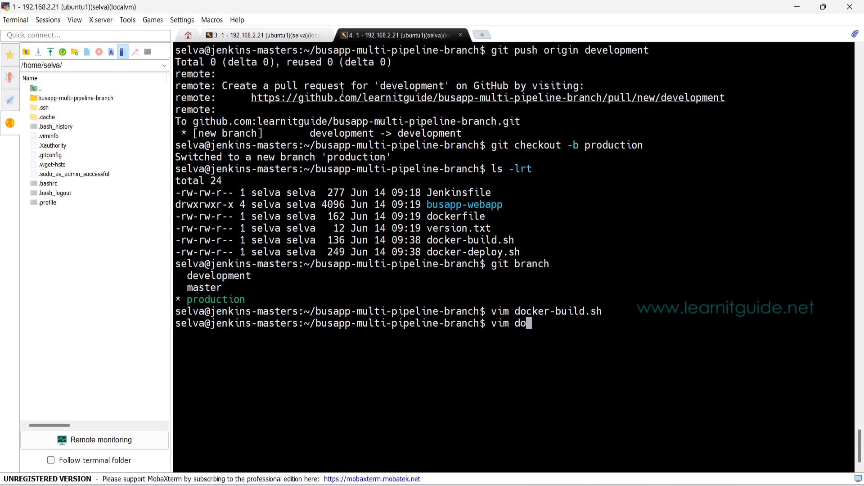
pyautogui.press('Tab')
pyautogui.press('Return')
pyautogui.press('Up')
pyautogui.press('Up')
pyautogui.press('Up')
pyautogui.press('Up')
pyautogui.press('Up')
pyautogui.press('Up')
pyautogui.press('Up')
pyautogui.hotkey('shift', 'a')
pyautogui.press('BackSpace')
pyautogui.press('BackSpace')
pyautogui.press('BackSpace')
pyautogui.press('BackSpace')
pyautogui.press('BackSpace')
pyautogui.press('BackSpace')
pyautogui.press('BackSpace')
pyautogui.press('BackSpace')
pyautogui.press('BackSpace')
pyautogui.press('BackSpace')
pyautogui.press('BackSpace')
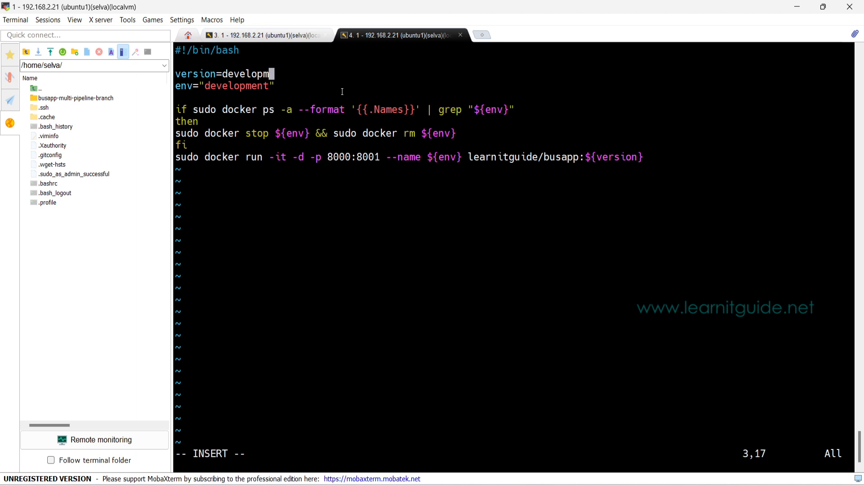
pyautogui.write('production')
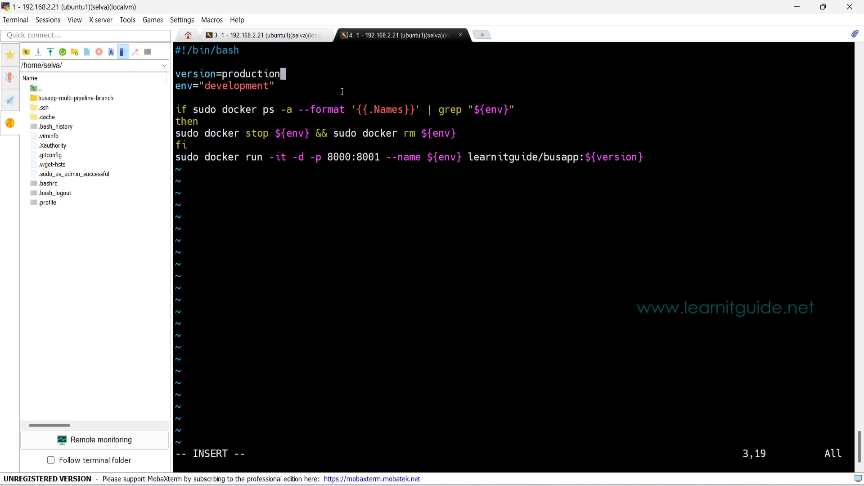
# Step: Set the env variable in docker-deploy.sh to "production"
pyautogui.press('Escape')
pyautogui.press('Down')
pyautogui.press('i')
pyautogui.press('BackSpace')
pyautogui.press('BackSpace')
pyautogui.press('BackSpace')
pyautogui.press('BackSpace')
pyautogui.press('BackSpace')
pyautogui.press('BackSpace')
pyautogui.press('BackSpace')
pyautogui.press('BackSpace')
pyautogui.press('BackSpace')
pyautogui.press('BackSpace')
pyautogui.press('BackSpace')
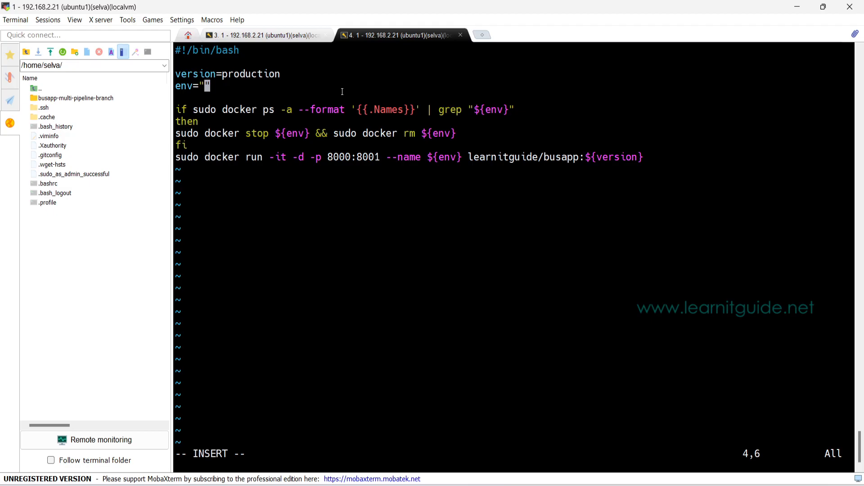
pyautogui.write('production')
pyautogui.press('Escape')
# Step: Replace the leading digit of the host port in the docker run line with 9, and save and close docker-deploy.sh
pyautogui.press('Down')
pyautogui.press('Down')
pyautogui.press('Down')
pyautogui.press('Down')
pyautogui.press('Down')
pyautogui.press('Down')
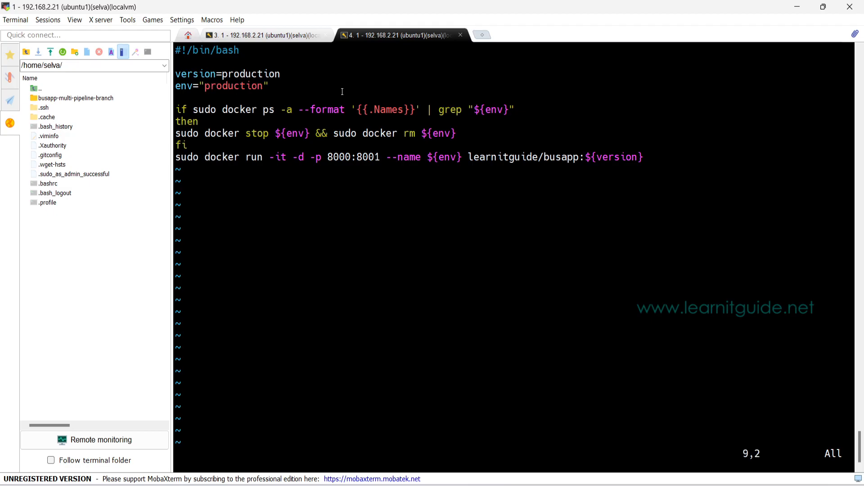
pyautogui.press('Right')
pyautogui.press('Right')
pyautogui.press('Right')
pyautogui.press('Right')
pyautogui.press('Right')
pyautogui.press('Right')
pyautogui.press('Right')
pyautogui.press('Right')
pyautogui.press('Right')
pyautogui.press('Right')
pyautogui.press('Right')
pyautogui.press('Right')
pyautogui.press('Up')
pyautogui.press('Down')
pyautogui.write('r9')
pyautogui.press('Left')
pyautogui.press('Left')
pyautogui.press('Left')
pyautogui.write(':wq')
pyautogui.press('Return')
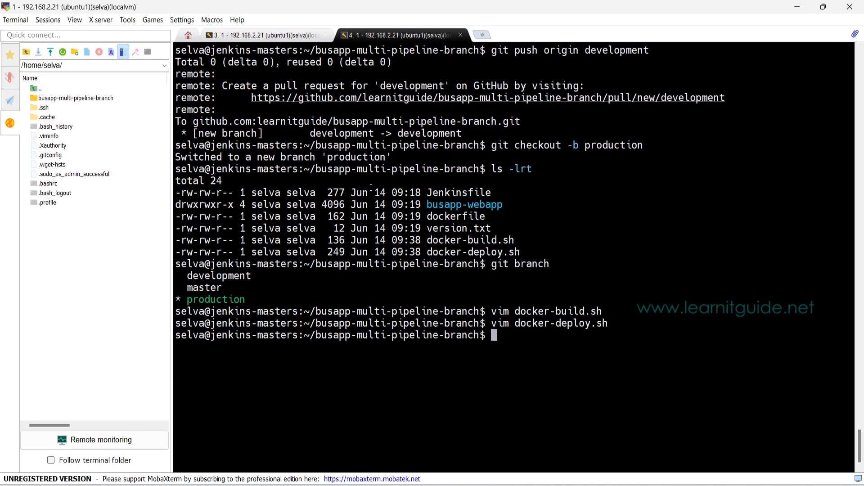
# Step: Stage all changes and commit them on the production branch with the message 'production updated'
pyautogui.write('git add .')
pyautogui.press('Return')
pyautogui.write('git ')
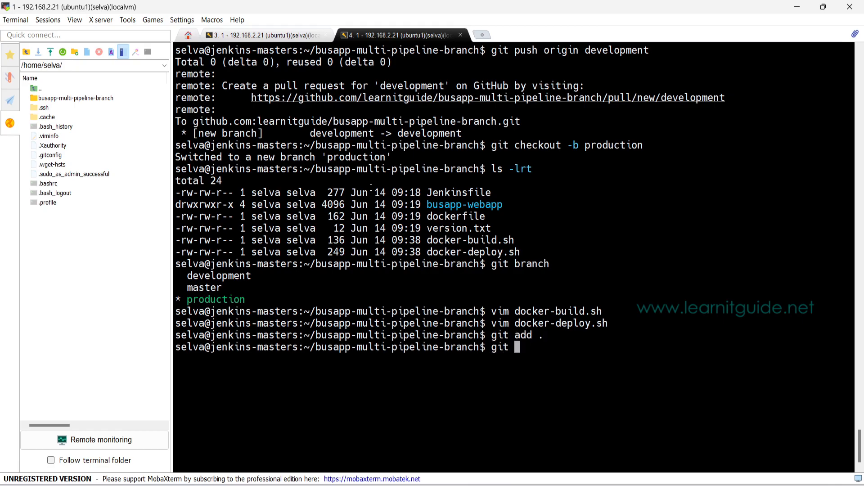
pyautogui.write('commit -m')
pyautogui.press('Left')
pyautogui.write('prod')
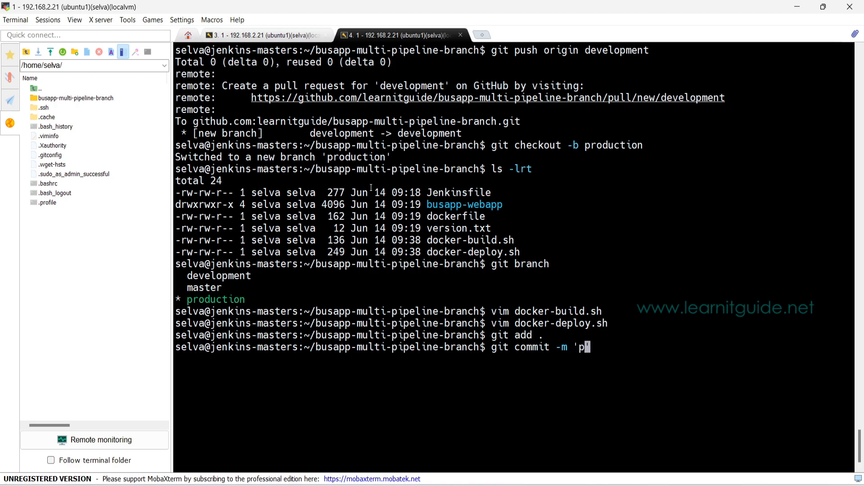
pyautogui.press('BackSpace')
pyautogui.press('BackSpace')
pyautogui.write('oduction updated')
pyautogui.press('Return')
# Step: Push the production branch to origin
pyautogui.write('git push orogin')
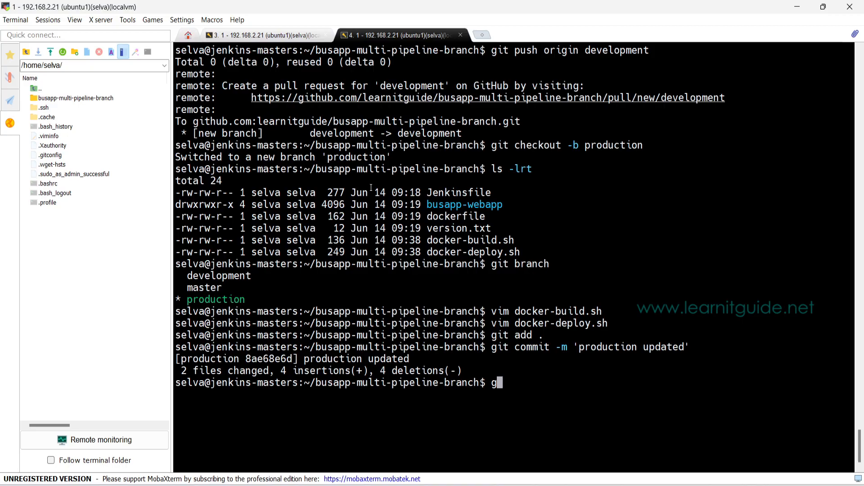
pyautogui.press('BackSpace')
pyautogui.press('BackSpace')
pyautogui.press('BackSpace')
pyautogui.press('BackSpace')
pyautogui.write('igin production')
pyautogui.press('Return')
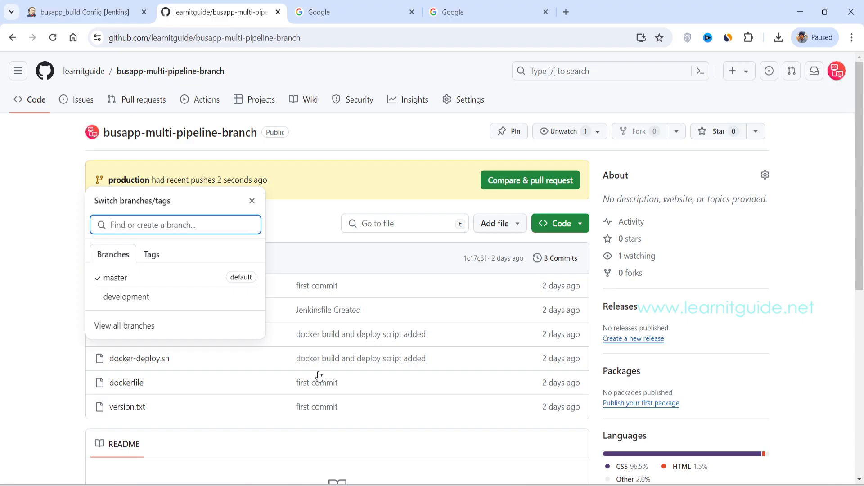
# Step: Reload the GitHub repository page in the browser and check its branch list for the production branch
pyautogui.click(53, 38)
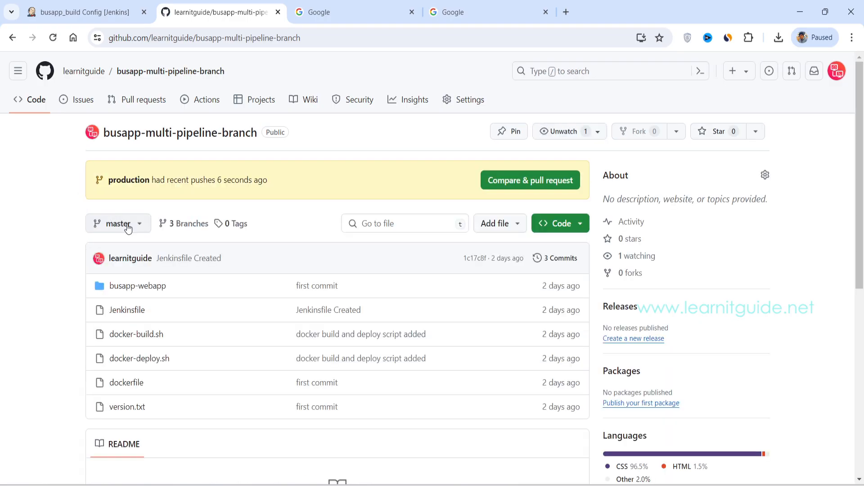
pyautogui.click(114, 223)
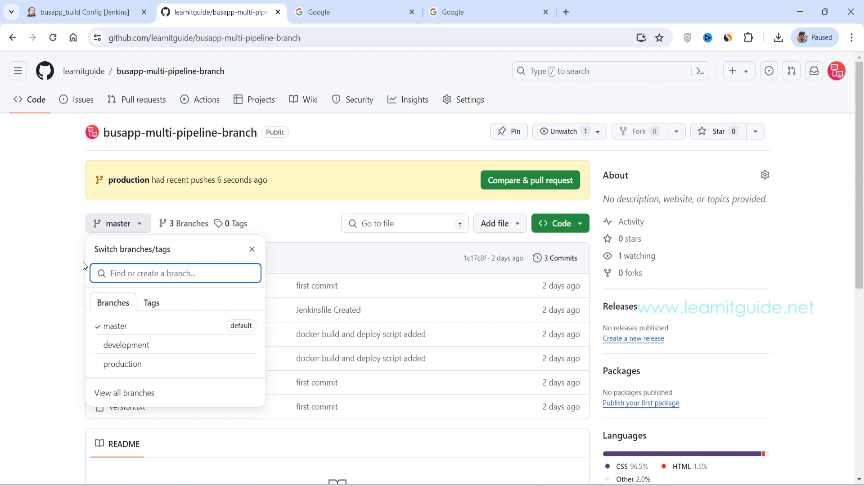
pyautogui.click(26, 310)
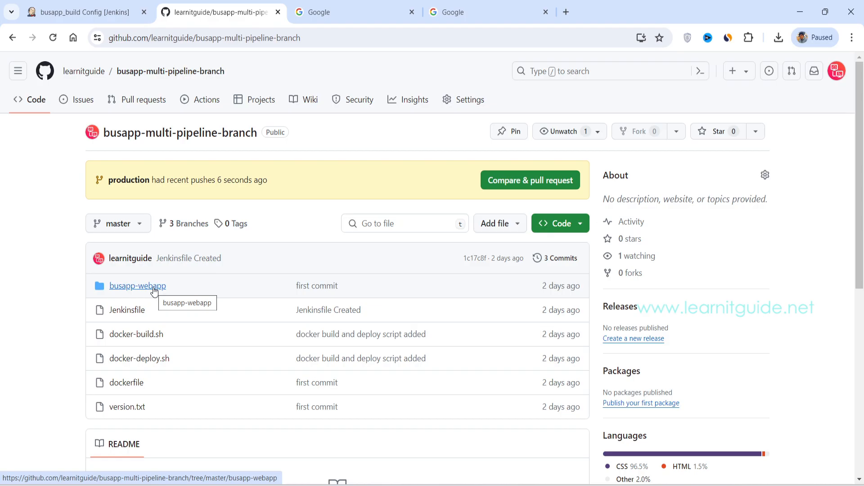
# Step: Switch to Jenkins, leave the busapp_build configuration without saving, and go to the dashboard
pyautogui.click(71, 9)
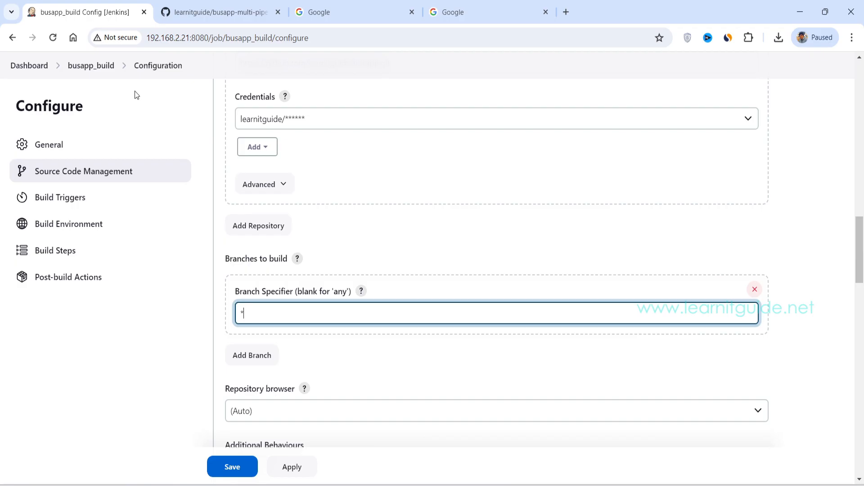
pyautogui.click(32, 66)
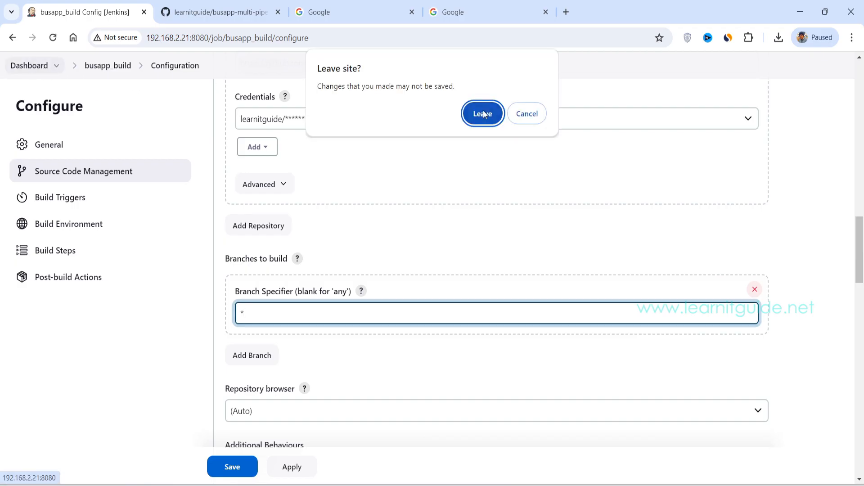
pyautogui.click(483, 114)
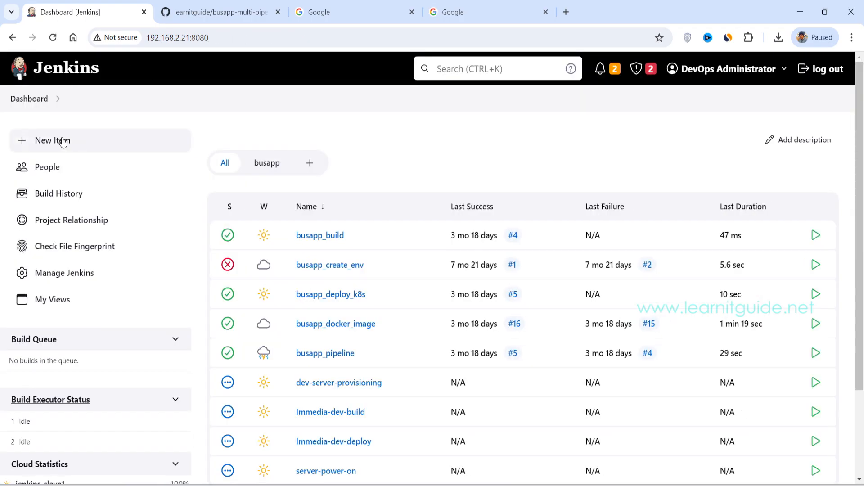
# Step: Create a new Multibranch Pipeline item named busapp-multibranch-pipeline
pyautogui.click(63, 141)
pyautogui.write('busapp-multibranch-pipeline')
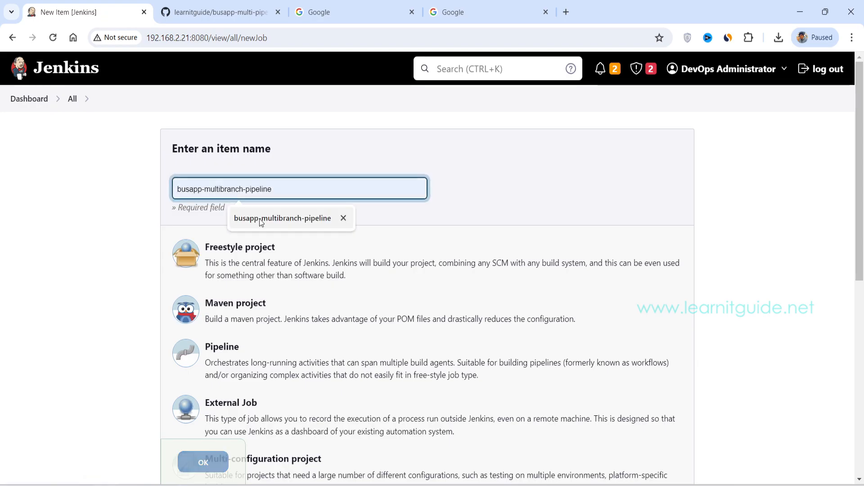
pyautogui.click(265, 219)
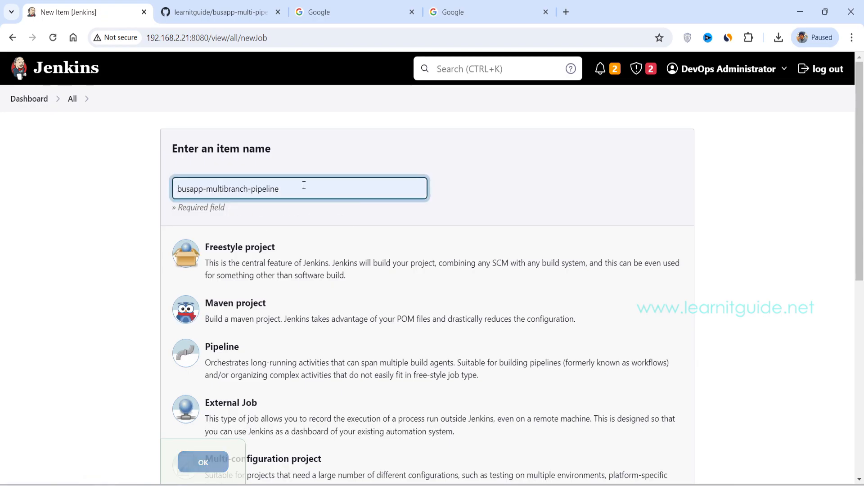
pyautogui.scroll(-2, 202, 187)
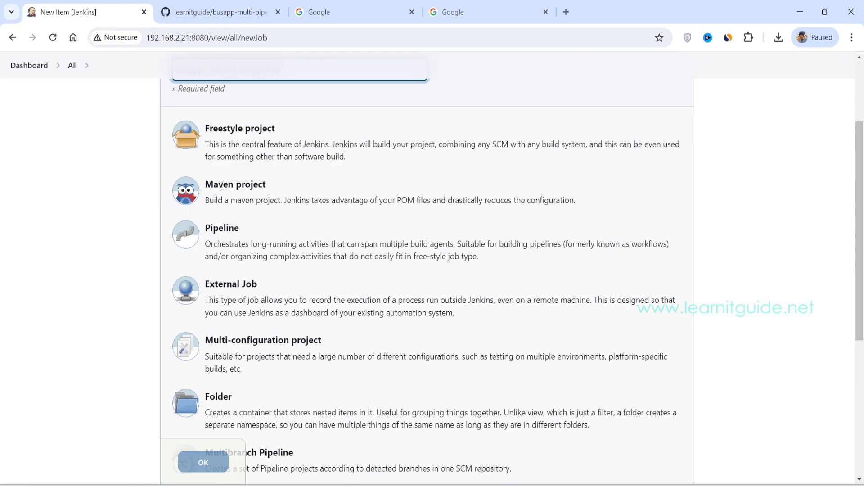
pyautogui.scroll(-3, 202, 252)
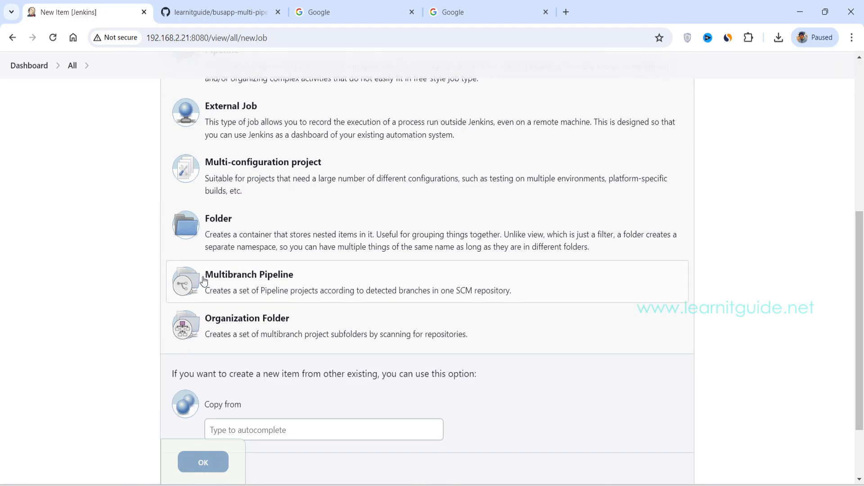
pyautogui.click(235, 282)
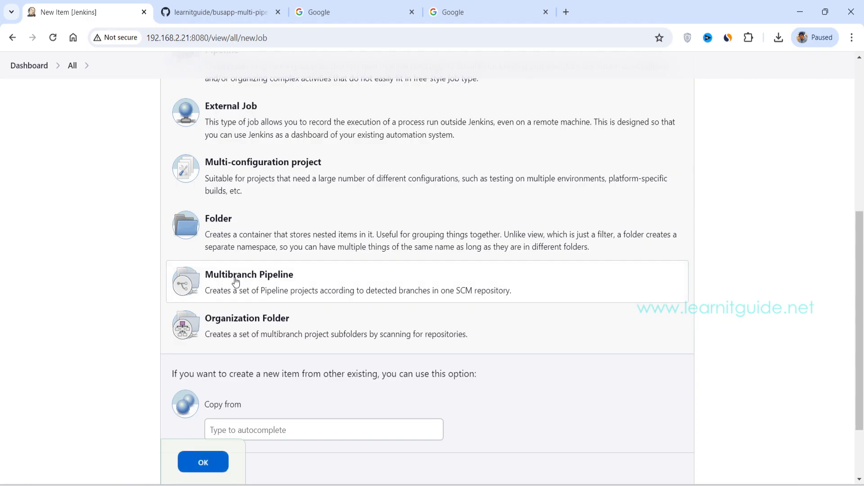
pyautogui.moveTo(205, 276); pyautogui.dragTo(293, 276)
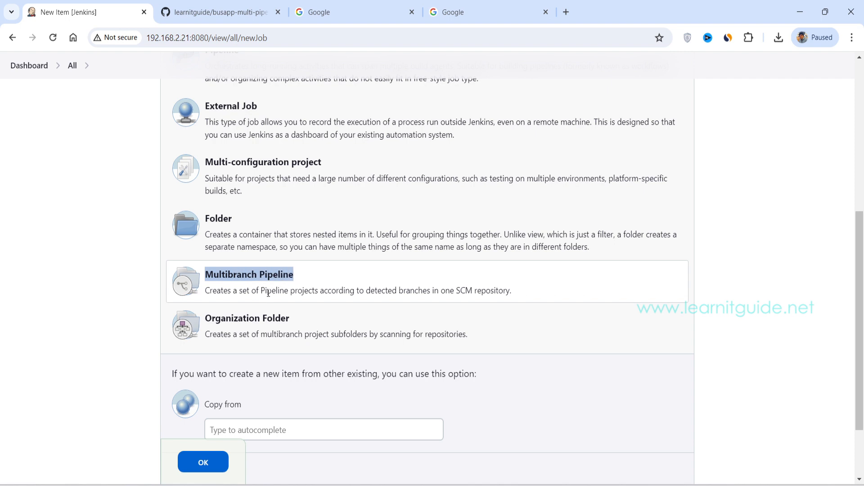
pyautogui.click(203, 463)
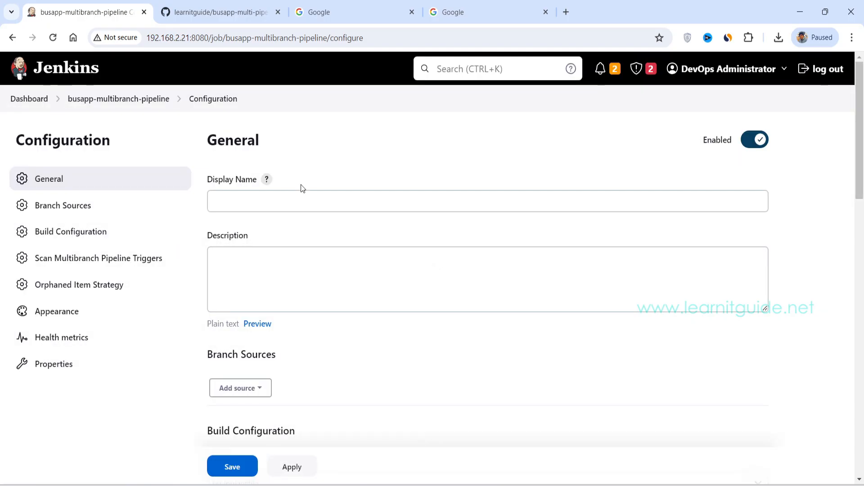
# Step: Set the pipeline's display name to 'multibranch demo'
pyautogui.moveTo(246, 180); pyautogui.dragTo(208, 180)
pyautogui.click(247, 208)
pyautogui.write('multibr')
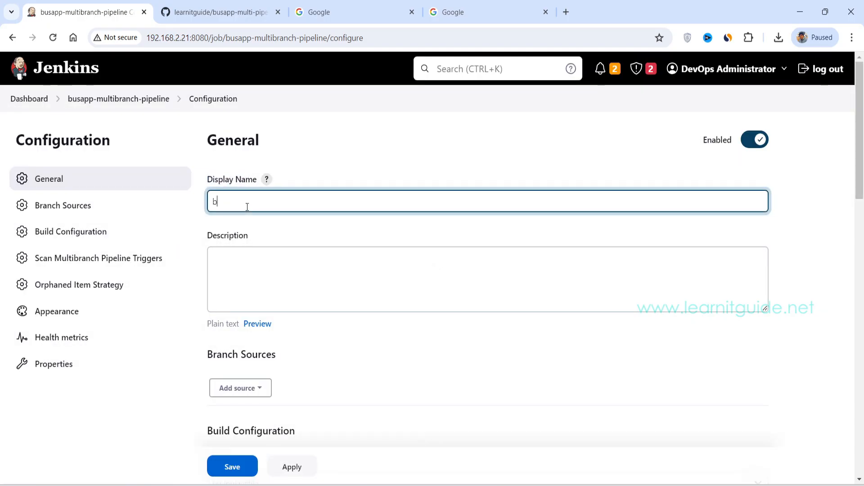
pyautogui.write('anch-demo')
# Step: Add a GitHub branch source to the pipeline
pyautogui.scroll(-4, 247, 206)
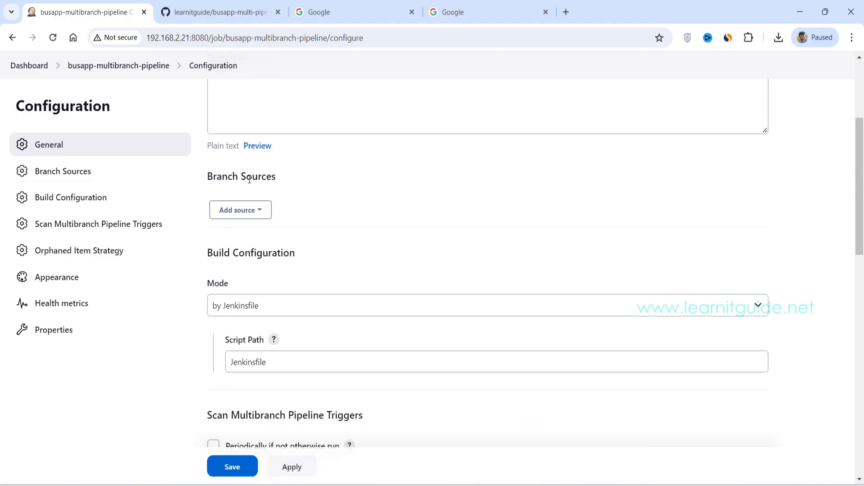
pyautogui.click(257, 211)
pyautogui.click(260, 242)
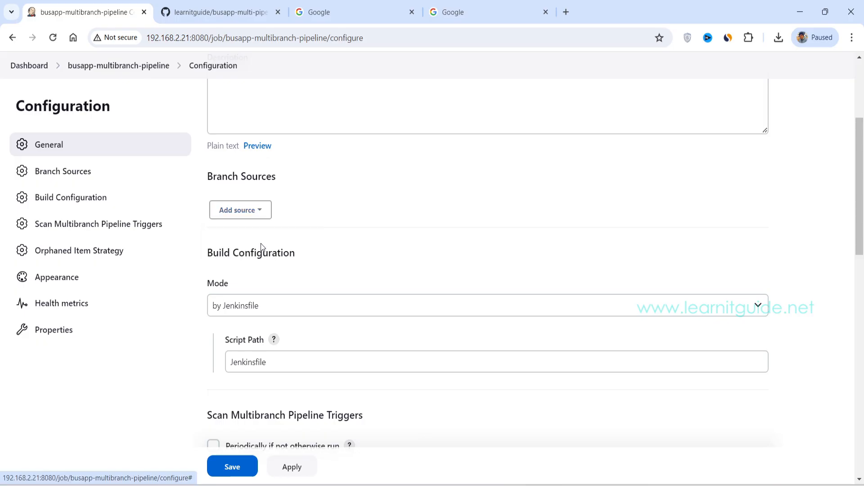
# Step: Copy the busapp-multi-pipeline-branch HTTPS clone URL from GitHub and paste it as the branch source's Repository HTTPS URL
pyautogui.click(225, 17)
pyautogui.click(558, 223)
pyautogui.click(389, 300)
pyautogui.click(566, 327)
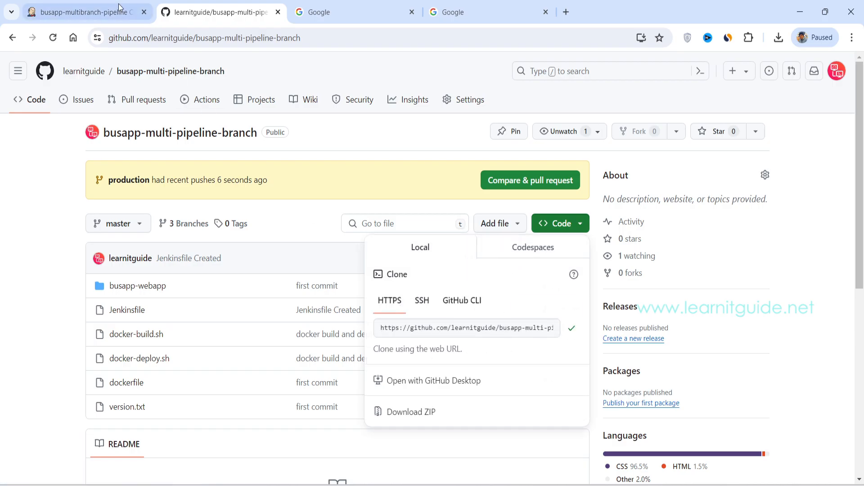
pyautogui.click(106, 14)
pyautogui.click(320, 378)
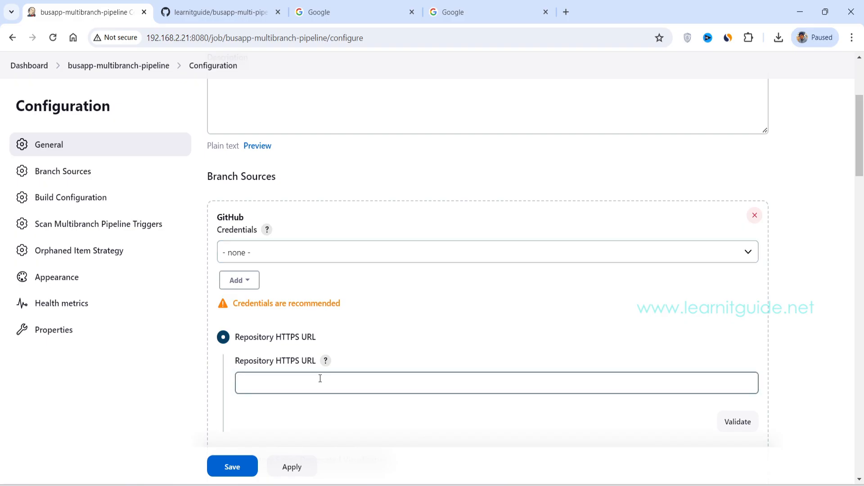
pyautogui.hotkey('ctrl', 'v')
# Step: Choose the learnitguide credentials without the dockerhub label for the GitHub source and validate the repository connection
pyautogui.click(266, 248)
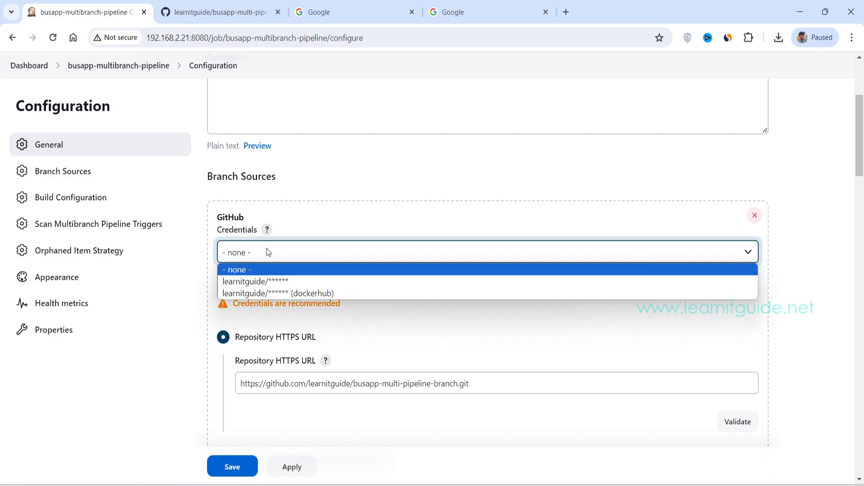
pyautogui.click(256, 281)
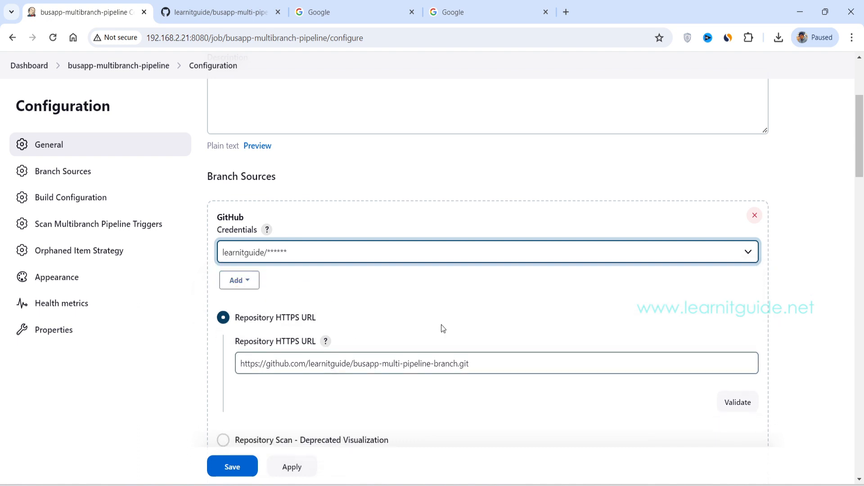
pyautogui.scroll(-3, 447, 315)
pyautogui.click(736, 284)
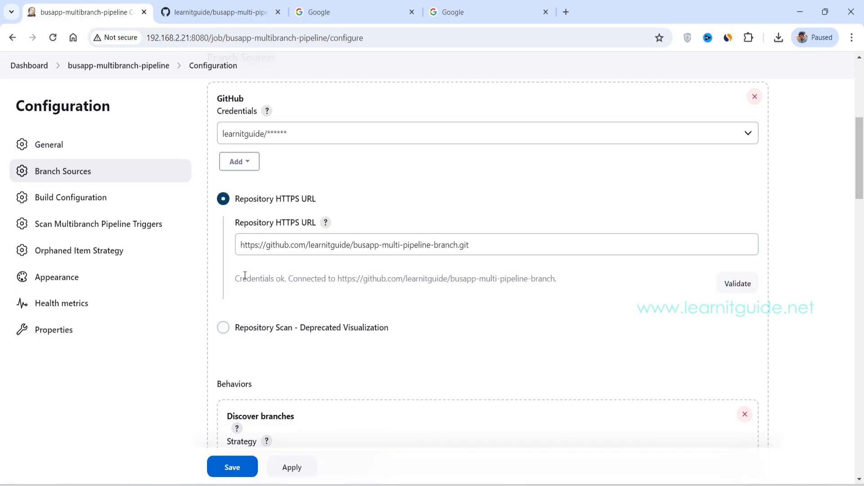
pyautogui.moveTo(235, 278); pyautogui.dragTo(287, 278)
pyautogui.scroll(3, 307, 182)
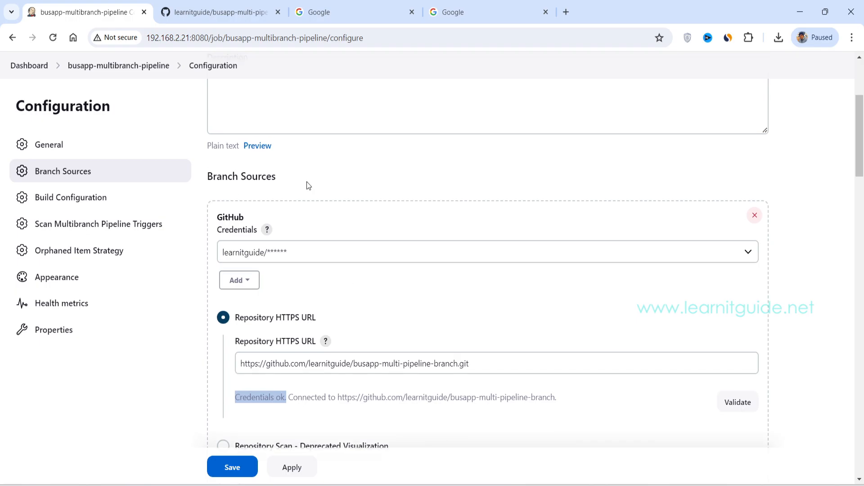
# Step: Examine the branch source's Behaviors and property strategy, and the mode options and script path under Build Configuration
pyautogui.scroll(-4, 306, 182)
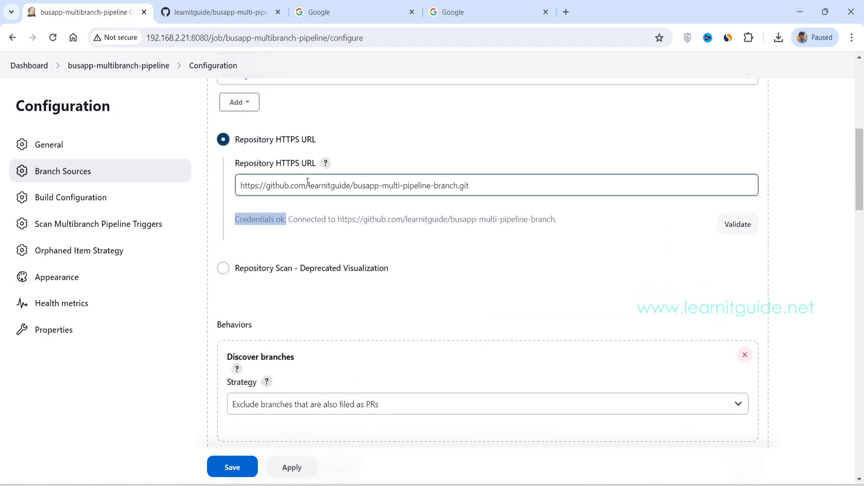
pyautogui.scroll(-4, 307, 181)
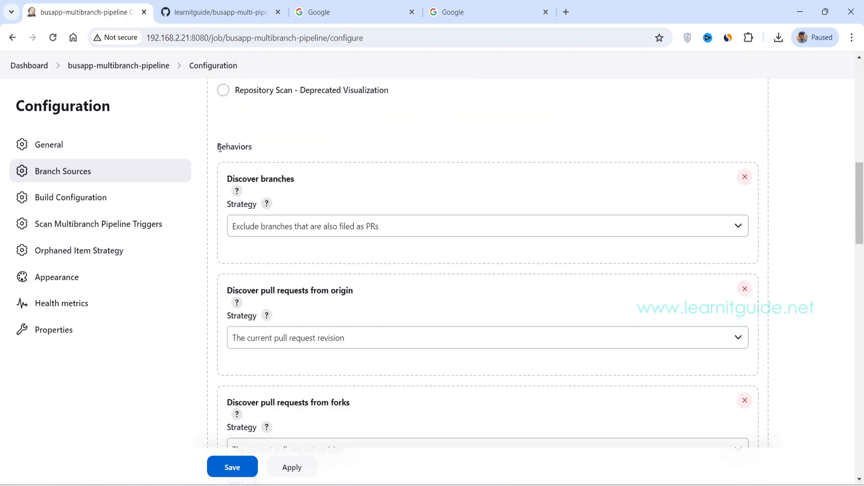
pyautogui.moveTo(217, 146); pyautogui.dragTo(260, 150)
pyautogui.click(244, 196)
pyautogui.scroll(-2, 244, 197)
pyautogui.scroll(2, 244, 196)
pyautogui.scroll(-10, 260, 250)
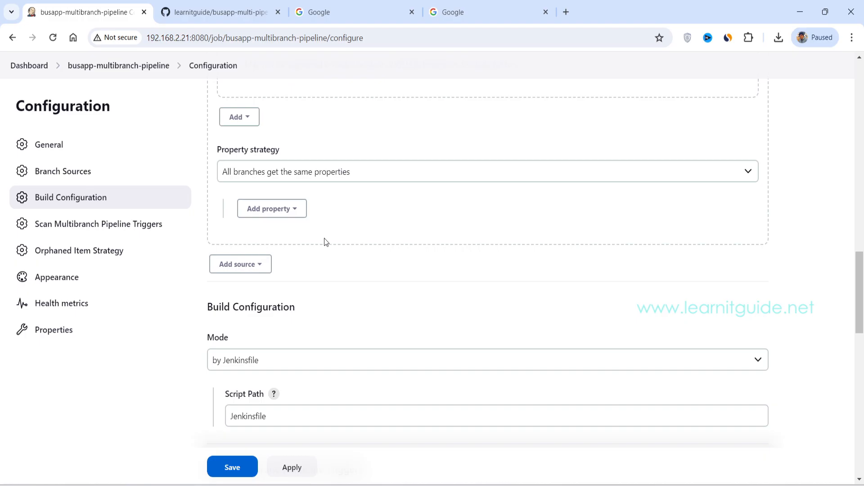
pyautogui.scroll(-2, 326, 239)
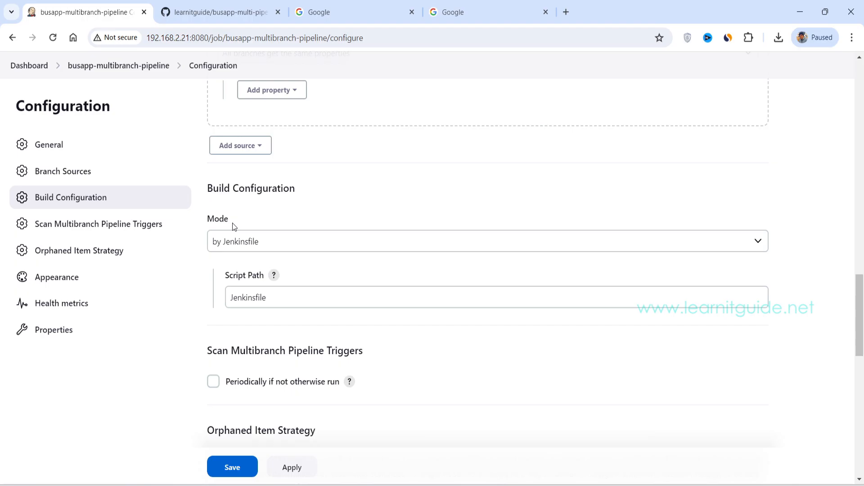
pyautogui.click(268, 242)
pyautogui.click(272, 239)
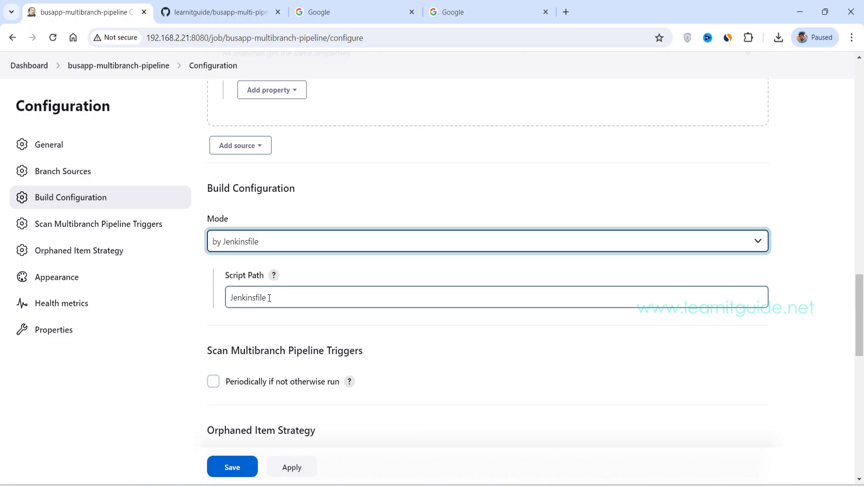
# Step: Try the periodic multibranch scan trigger with a 15 minutes interval, and switch the trigger off again
pyautogui.scroll(-4, 269, 298)
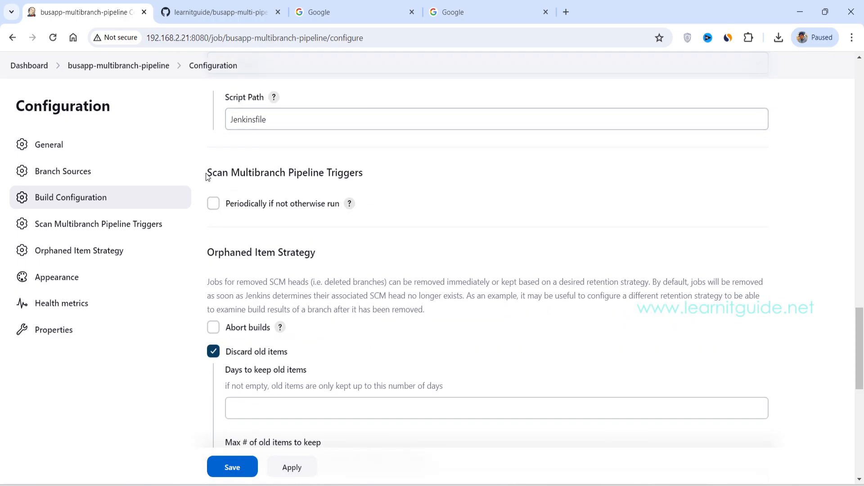
pyautogui.moveTo(209, 172); pyautogui.dragTo(354, 179)
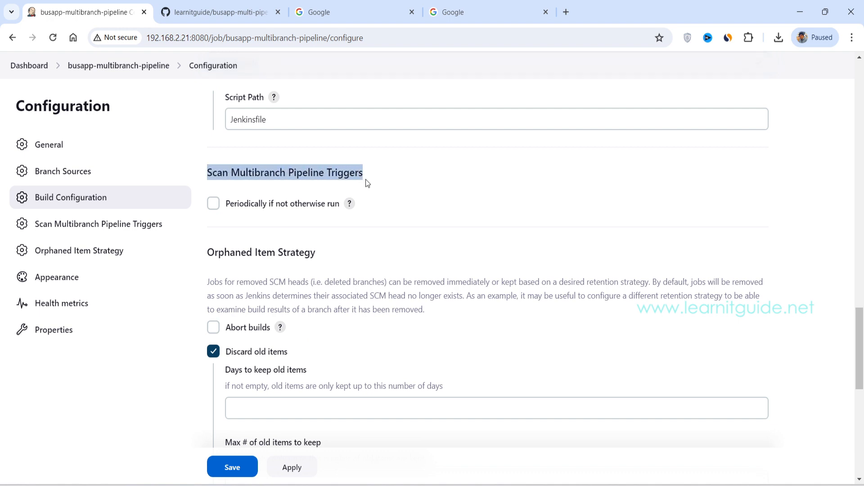
pyautogui.click(213, 204)
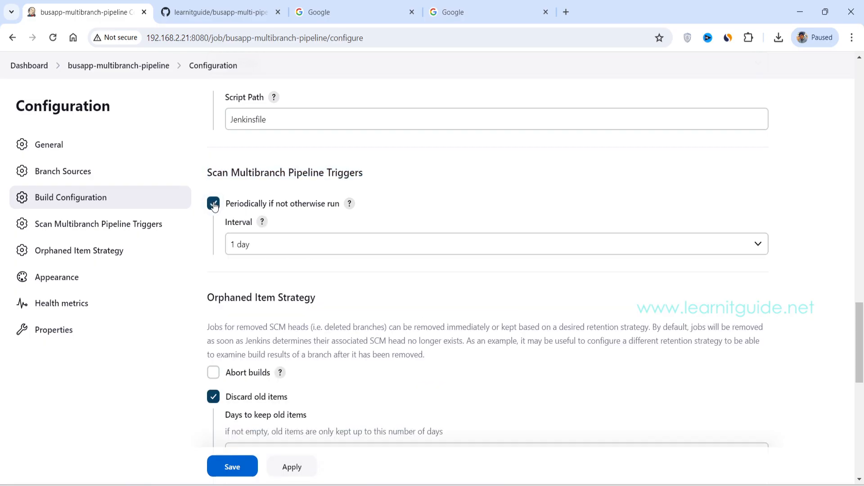
pyautogui.click(263, 243)
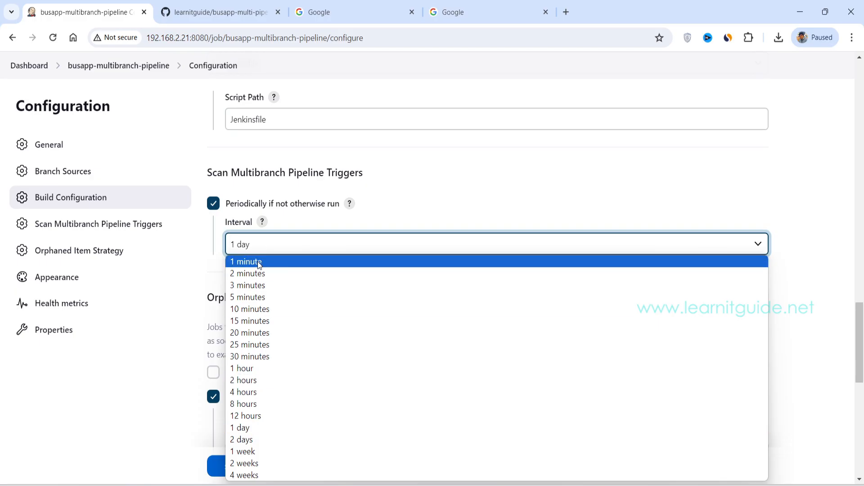
pyautogui.click(259, 322)
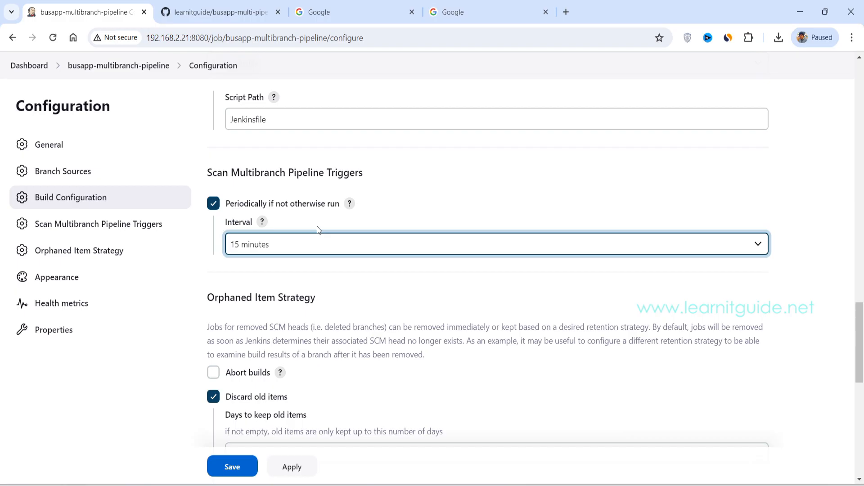
pyautogui.click(214, 207)
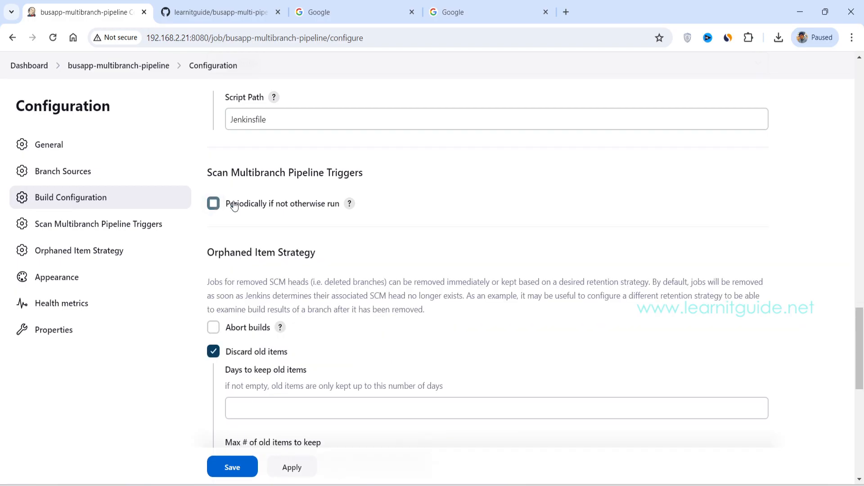
# Step: Save the multibranch pipeline configuration
pyautogui.scroll(-3, 234, 206)
pyautogui.click(228, 467)
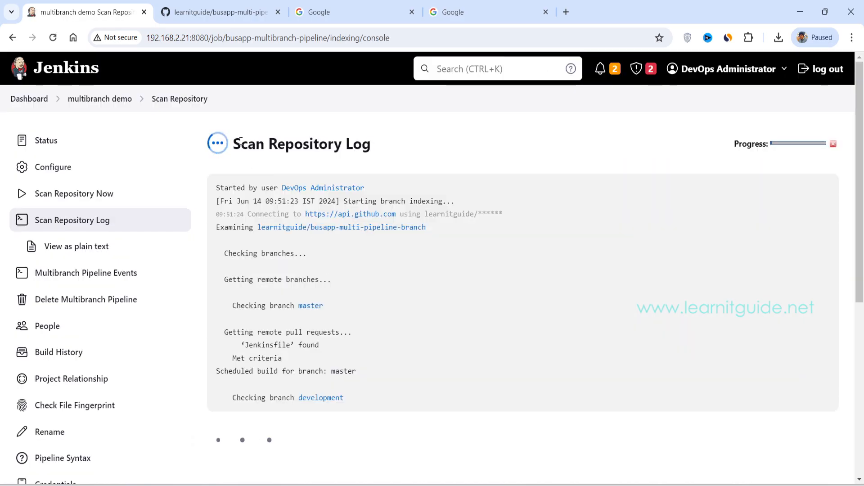
# Step: Examine the Scan Repository Log for the branch and Jenkinsfile checks, and open the multibranch demo pipeline's branch overview
pyautogui.moveTo(232, 144); pyautogui.dragTo(386, 153)
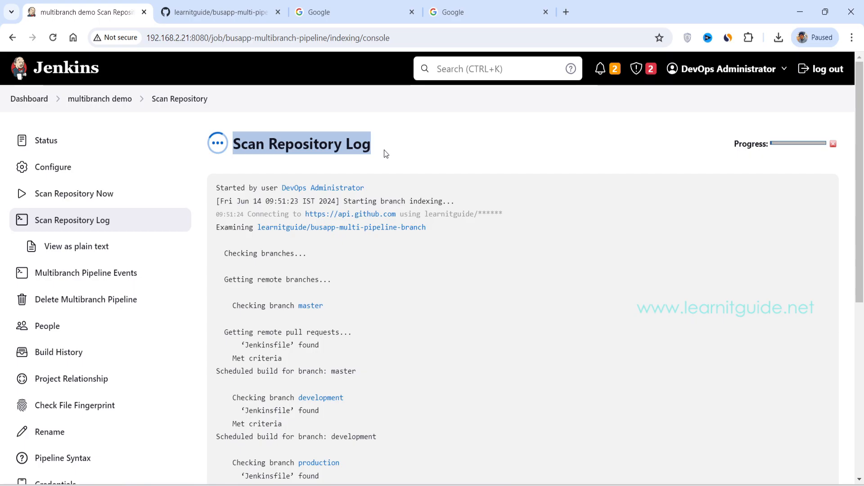
pyautogui.moveTo(223, 258); pyautogui.dragTo(312, 259)
pyautogui.scroll(-3, 315, 260)
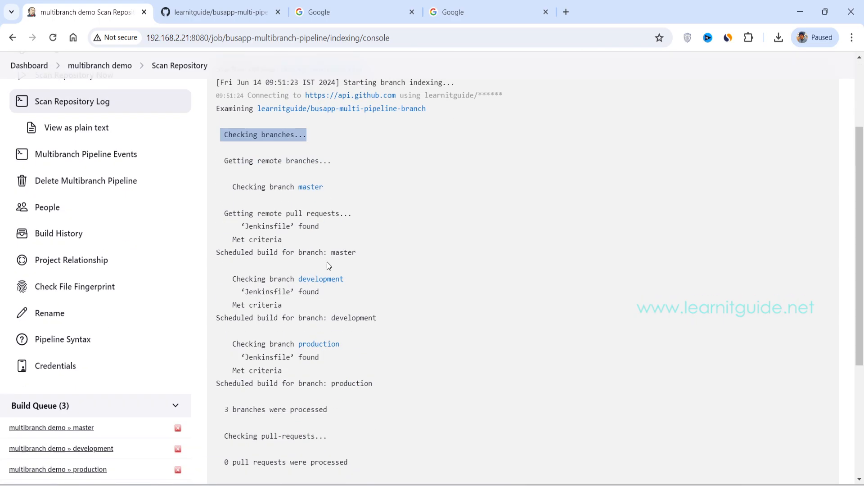
pyautogui.moveTo(342, 185); pyautogui.dragTo(239, 191)
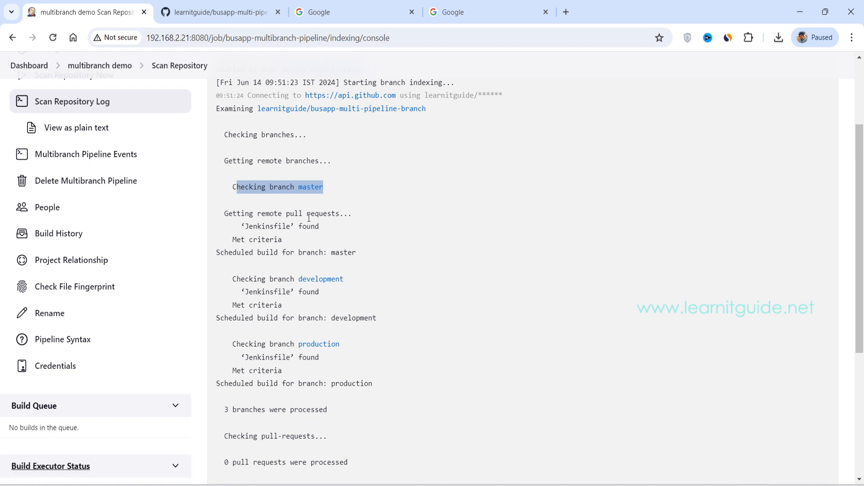
pyautogui.moveTo(242, 226); pyautogui.dragTo(296, 230)
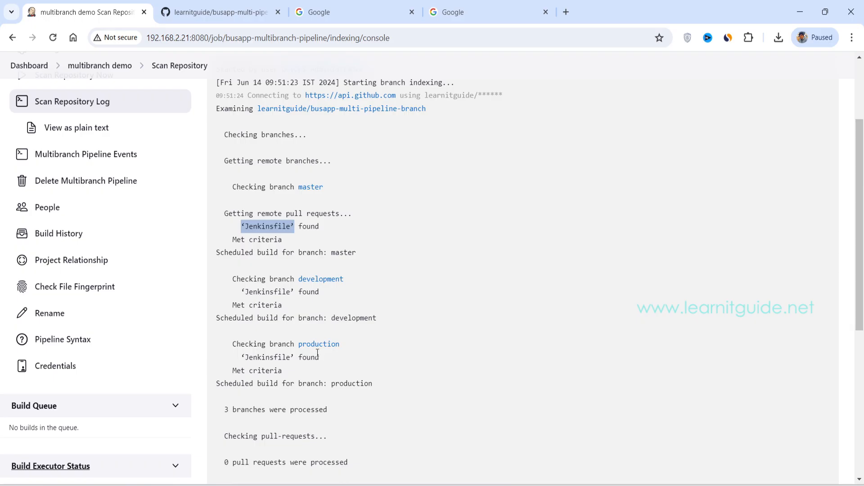
pyautogui.moveTo(245, 358); pyautogui.dragTo(287, 359)
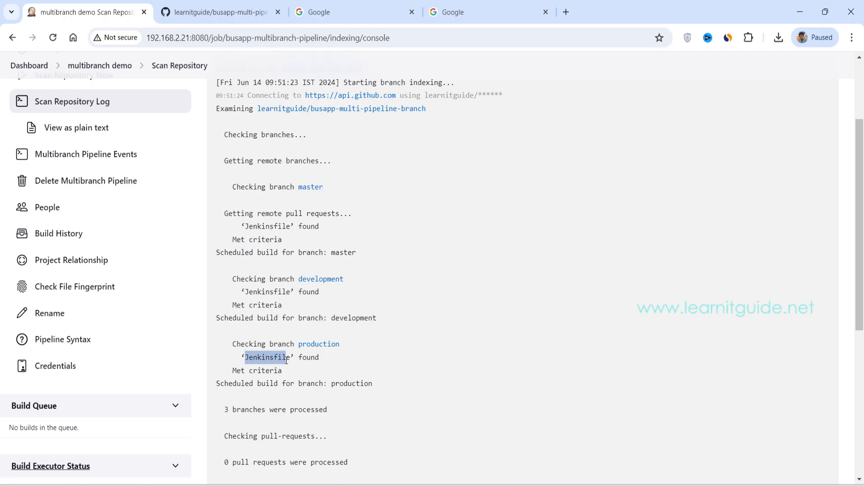
pyautogui.scroll(-2, 344, 377)
pyautogui.scroll(5, 343, 376)
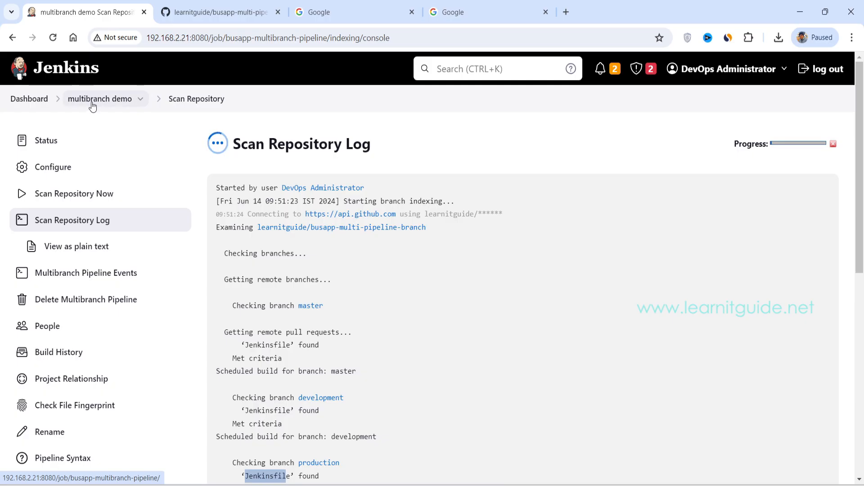
pyautogui.click(108, 102)
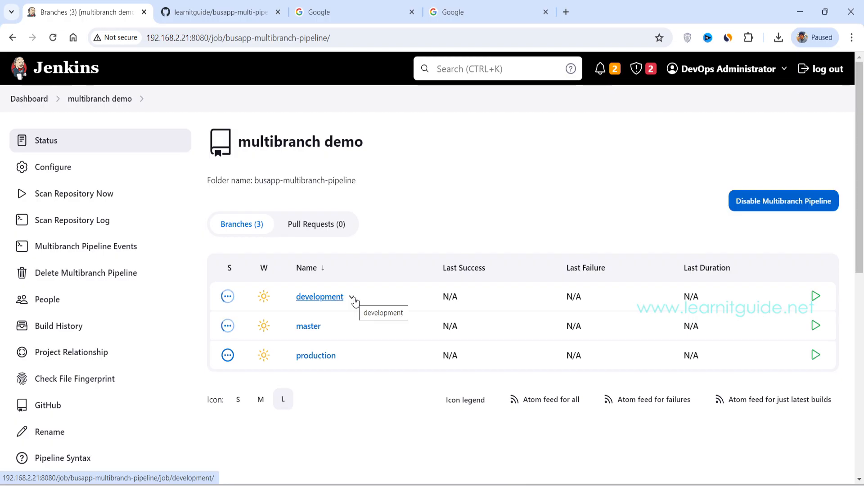
# Step: Open the development branch in a separate browser tab and examine the Declarative: Checkout SCM stage in its Stage View
pyautogui.scroll(-3, 355, 301)
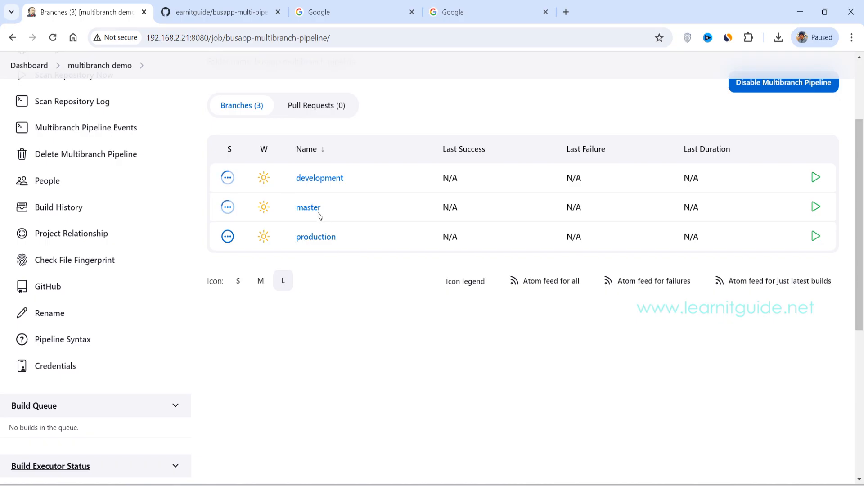
pyautogui.rightClick(307, 182)
pyautogui.click(355, 190)
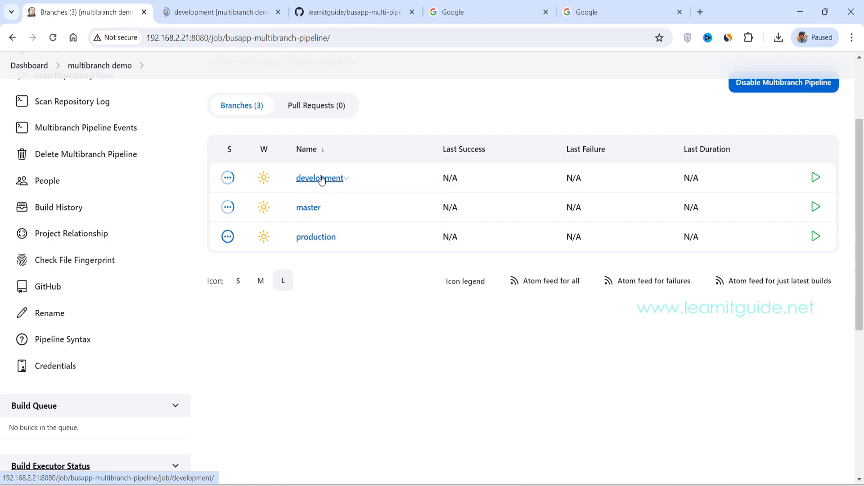
pyautogui.click(222, 13)
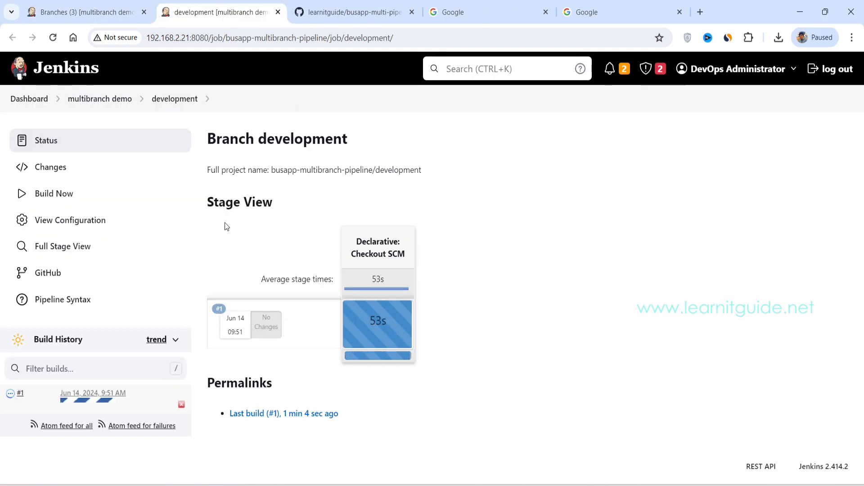
pyautogui.moveTo(205, 202); pyautogui.dragTo(283, 204)
pyautogui.click(343, 275)
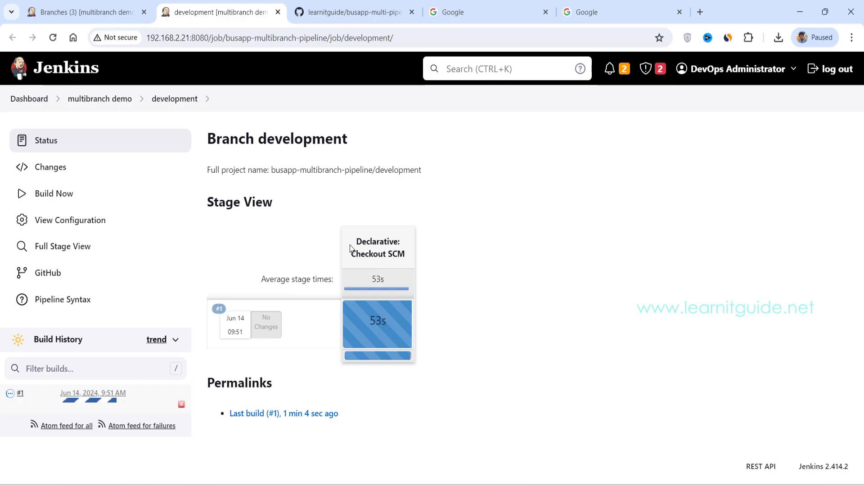
pyautogui.moveTo(355, 240); pyautogui.dragTo(409, 257)
pyautogui.click(409, 257)
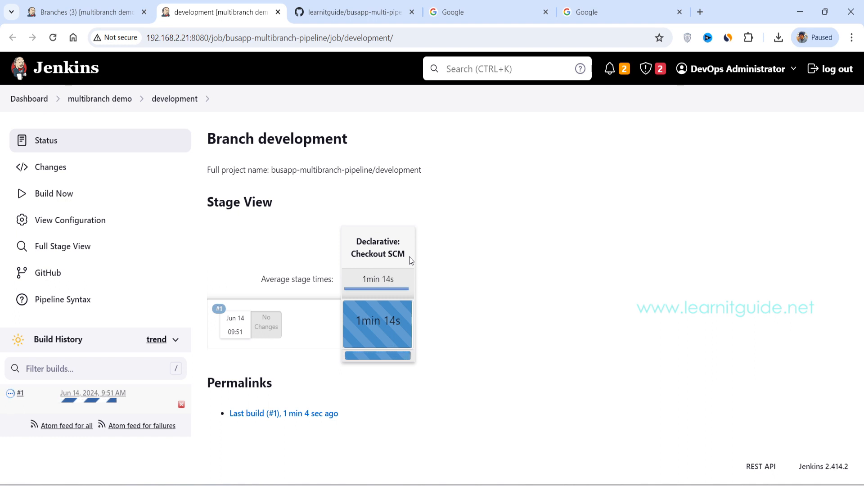
# Step: Open build #1 of the development branch in a separate browser tab and display its console output
pyautogui.rightClick(21, 392)
pyautogui.click(83, 249)
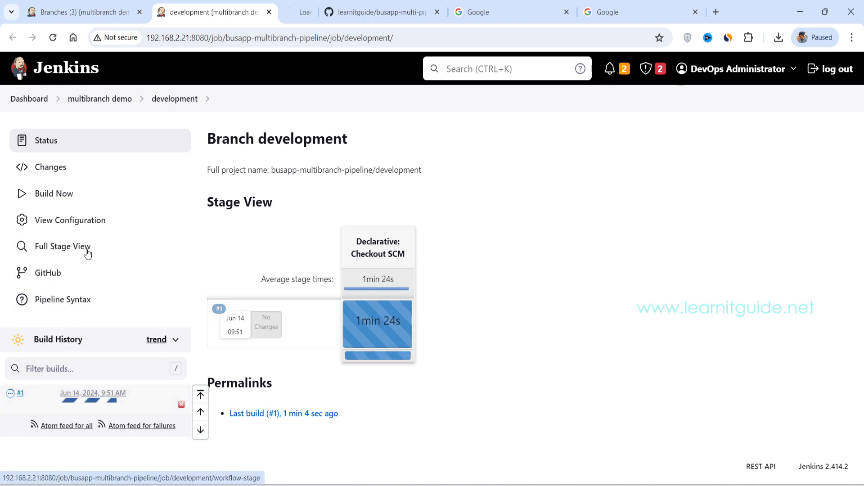
pyautogui.click(310, 12)
pyautogui.click(102, 194)
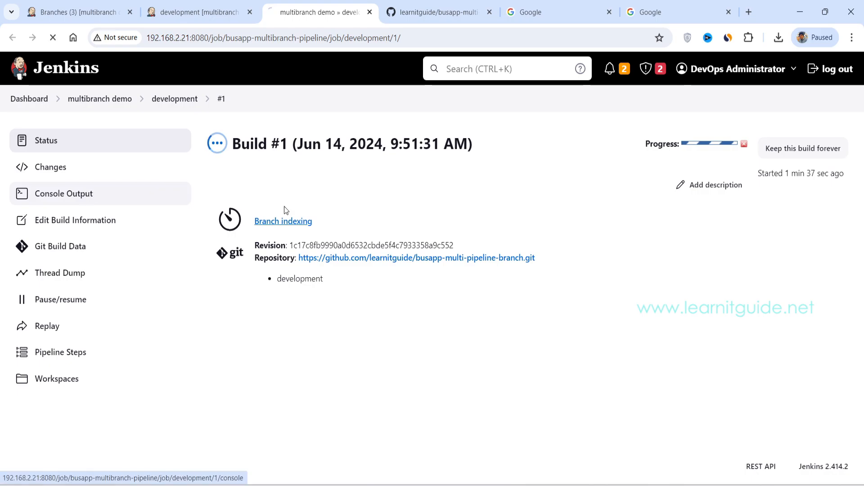
# Step: Return to the development branch's Stage View and check the Docker Build stage
pyautogui.hotkey('ctrl', 'shift', 'Tab')
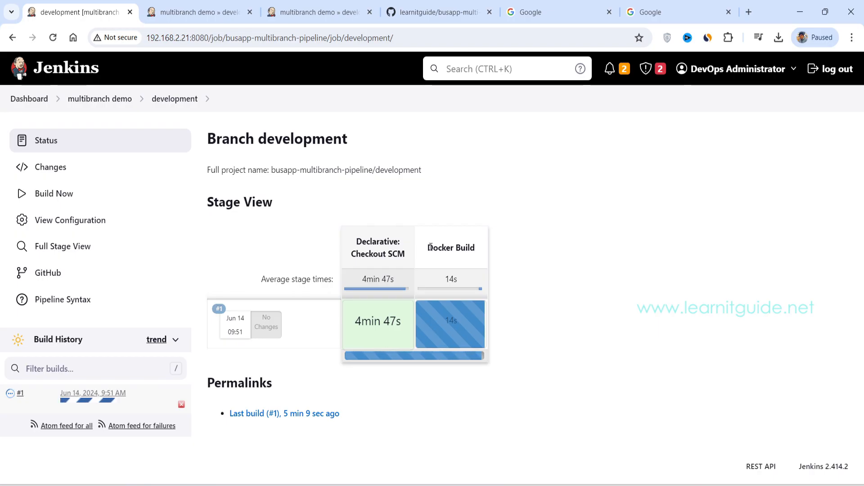
pyautogui.moveTo(430, 247); pyautogui.dragTo(471, 253)
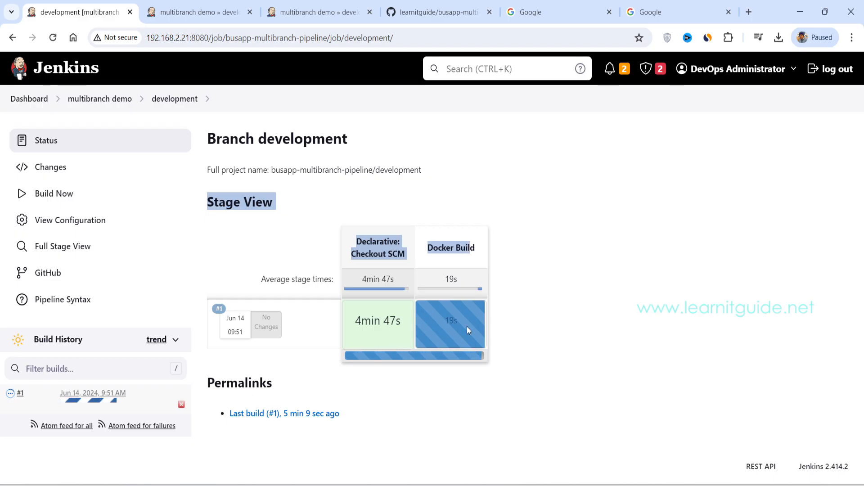
pyautogui.click(524, 311)
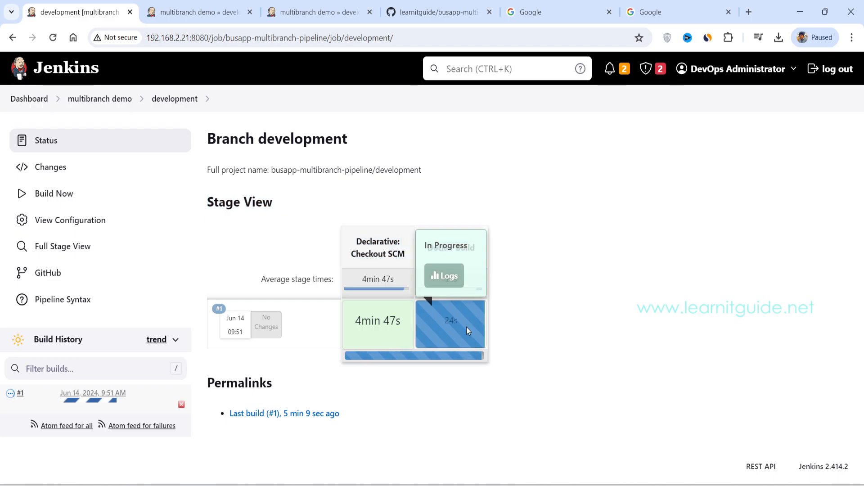
# Step: Examine build #1's console output for the docker-build.sh run, the pushed development image digest and the docker-deploy.sh run
pyautogui.click(192, 14)
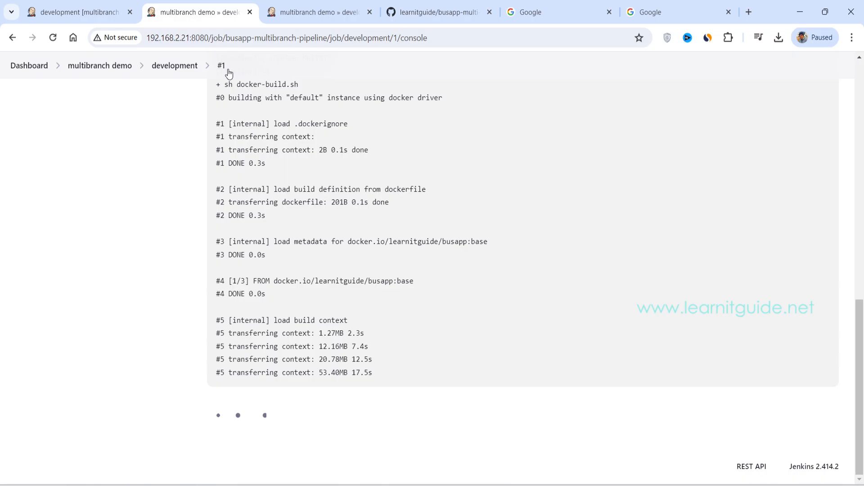
pyautogui.scroll(3, 266, 264)
pyautogui.moveTo(225, 167); pyautogui.dragTo(378, 367)
pyautogui.click(377, 366)
pyautogui.moveTo(224, 203); pyautogui.dragTo(300, 203)
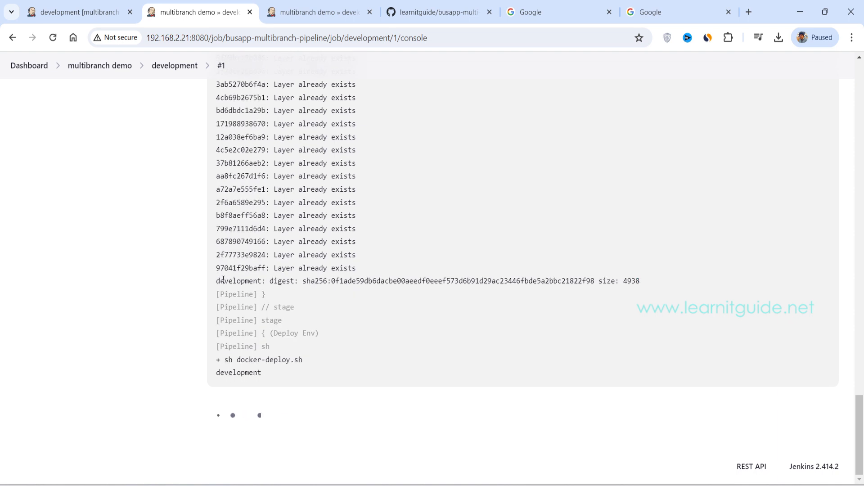
pyautogui.moveTo(217, 280); pyautogui.dragTo(460, 324)
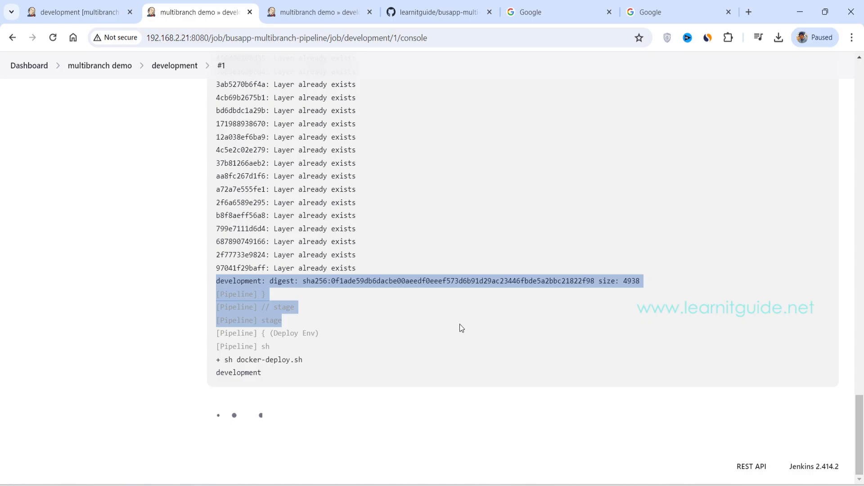
pyautogui.moveTo(237, 359); pyautogui.dragTo(313, 363)
# Step: Check the Stage Views of the development and production branches and return to the multibranch demo branch overview
pyautogui.hotkey('ctrl', 'shift', 'Tab')
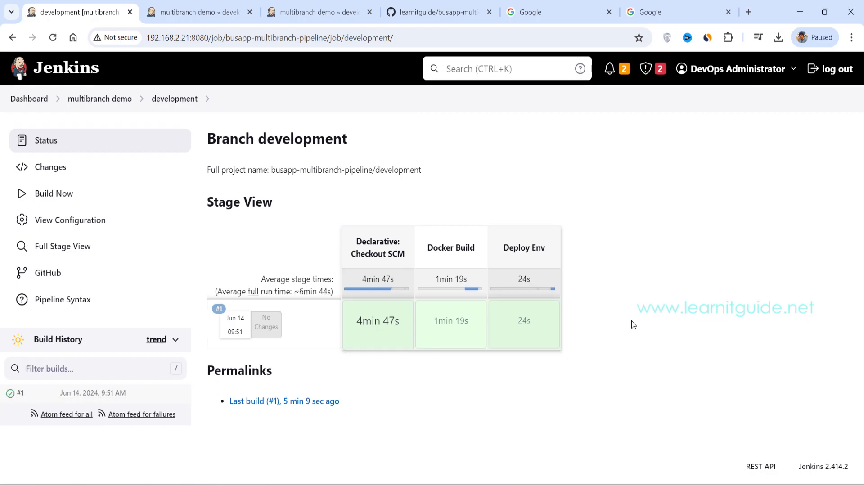
pyautogui.click(81, 101)
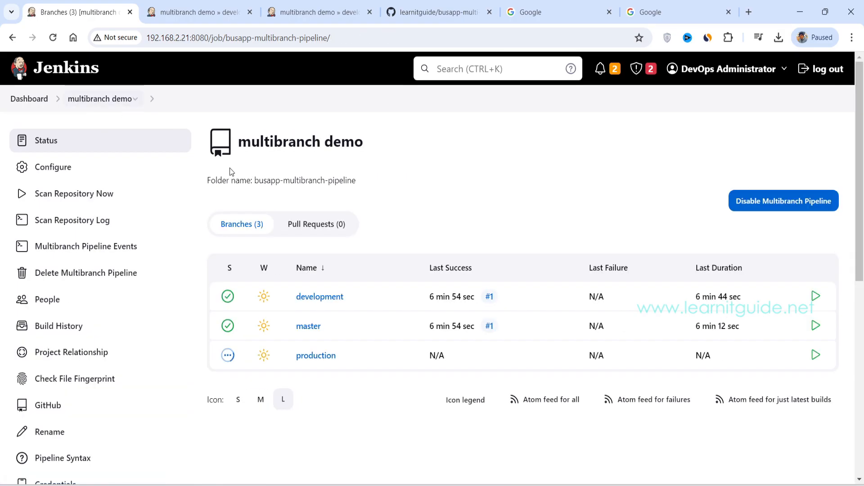
pyautogui.click(314, 358)
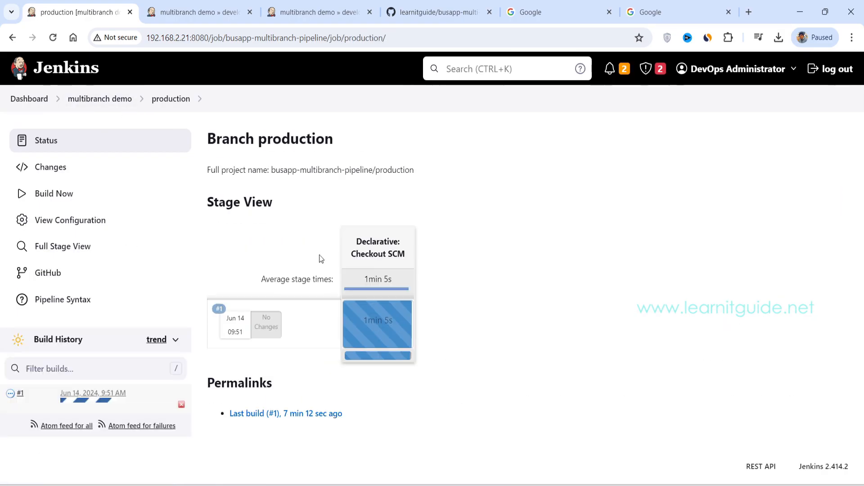
pyautogui.click(112, 104)
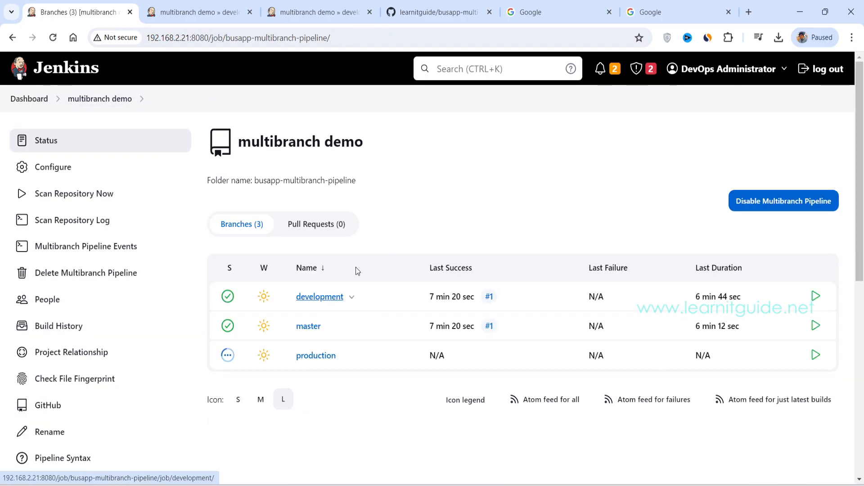
# Step: Open the deployed development app at 192.168.2.21:8000 and copy its address
pyautogui.click(534, 16)
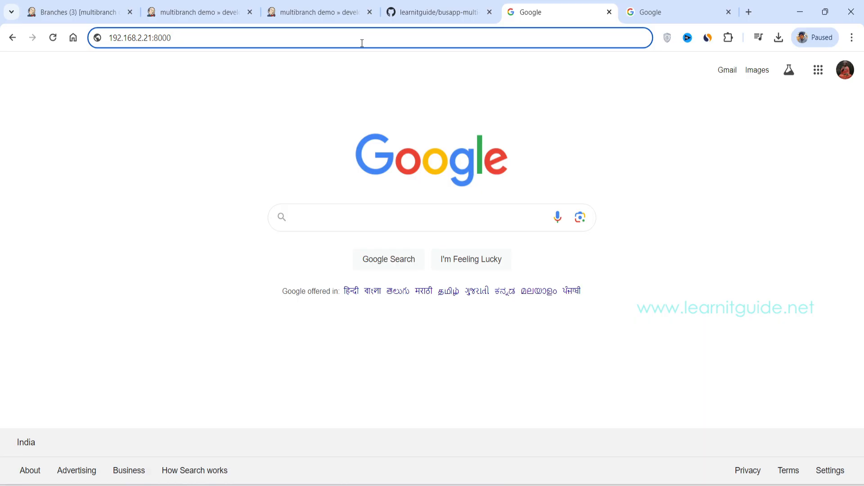
pyautogui.press('Return')
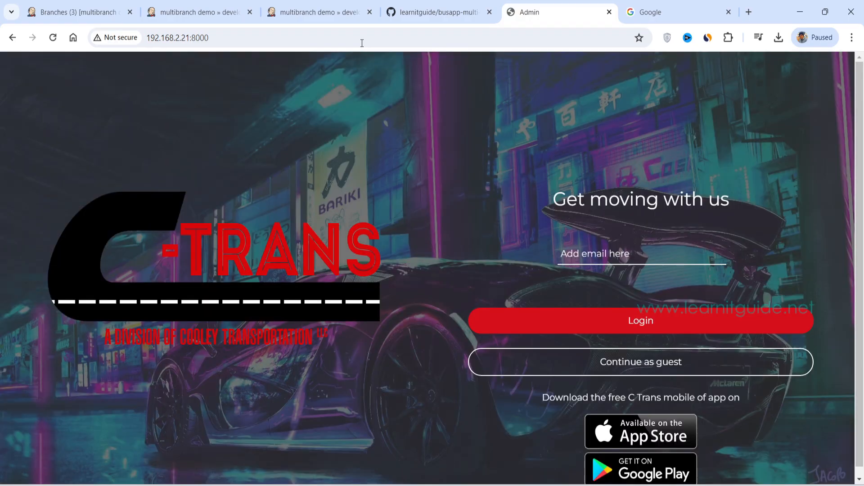
pyautogui.click(362, 43)
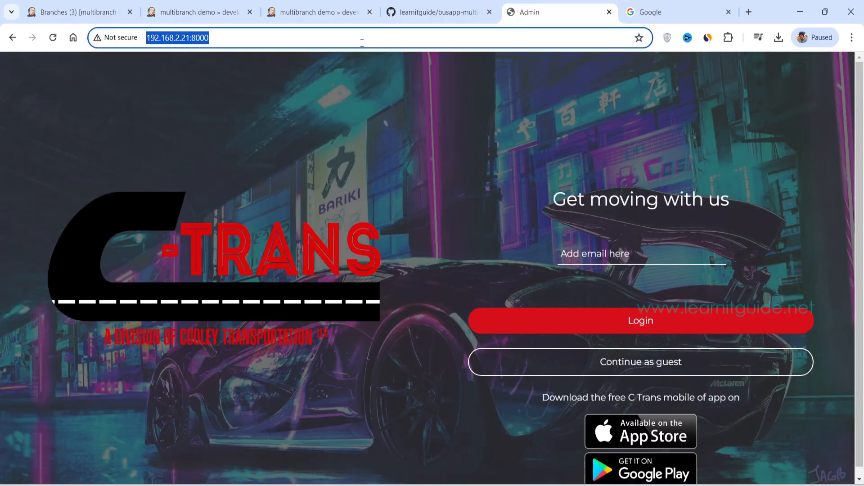
pyautogui.hotkey('ctrl', 'c')
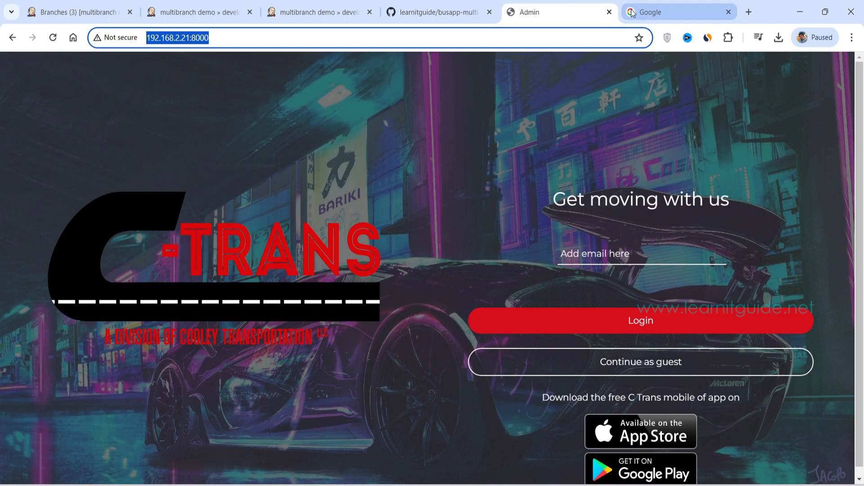
# Step: Try to open the production app at 192.168.2.21:9000 in another browser tab, and return to the Jenkins branch overview
pyautogui.click(657, 12)
pyautogui.click(310, 39)
pyautogui.hotkey('ctrl', 'v')
pyautogui.press('BackSpace')
pyautogui.press('BackSpace')
pyautogui.press('BackSpace')
pyautogui.press('BackSpace')
pyautogui.press('BackSpace')
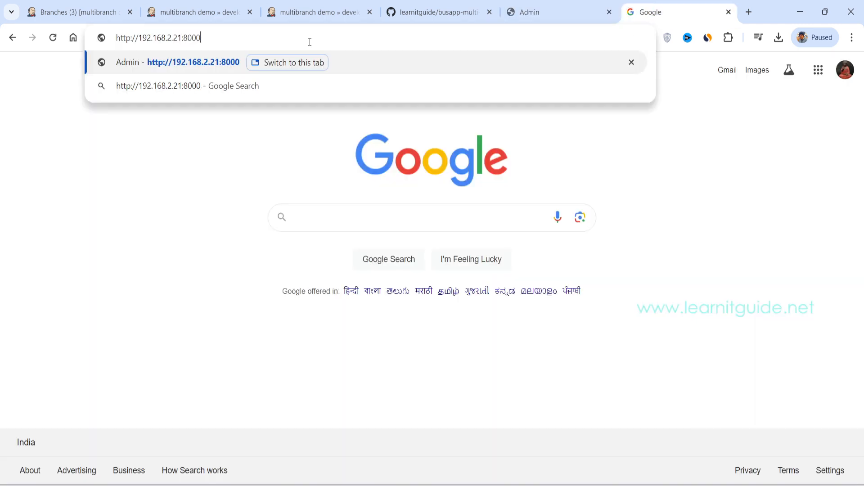
pyautogui.write('9000')
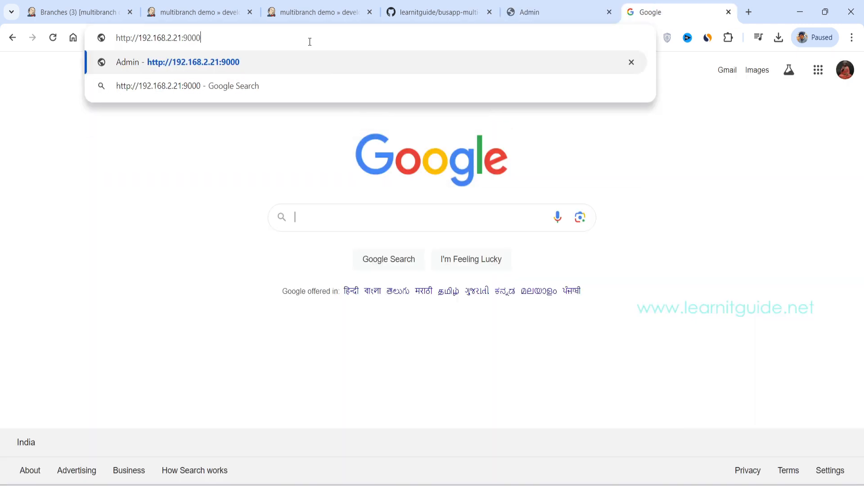
pyautogui.press('Return')
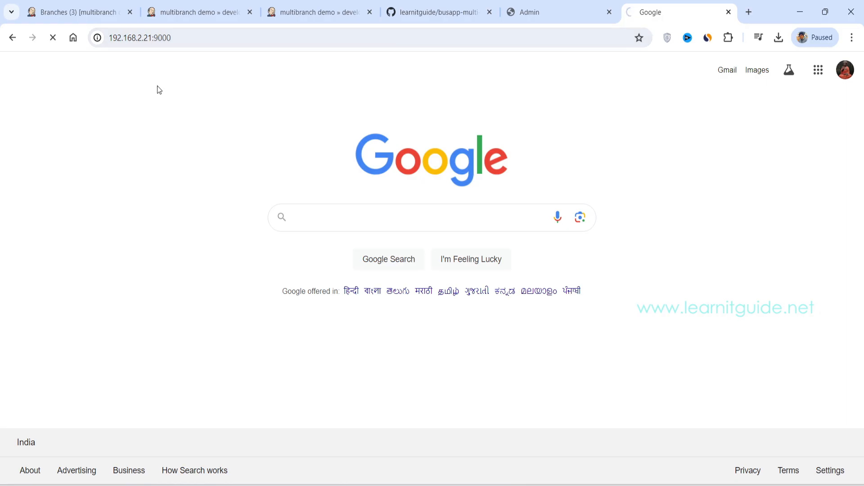
pyautogui.click(77, 4)
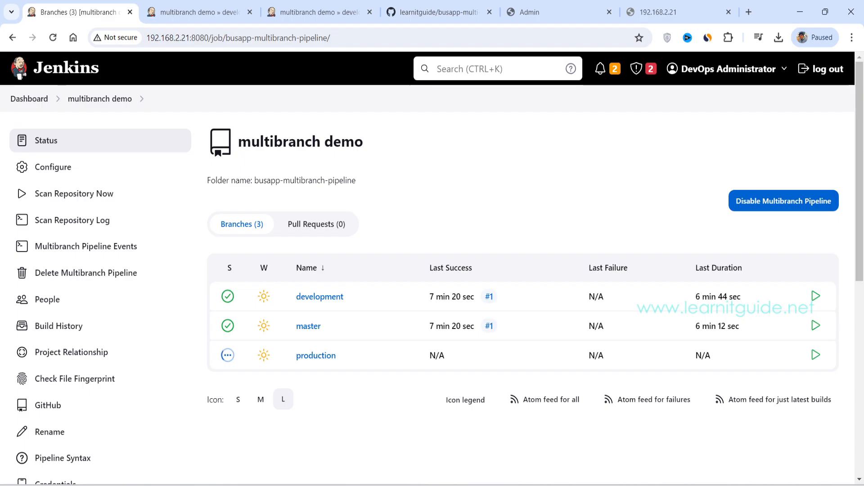
# Step: Switch to the MobaXterm terminal, clear it, and check the images and running containers with sudo docker images and sudo docker ps
pyautogui.hotkey('alt', 'Tab')
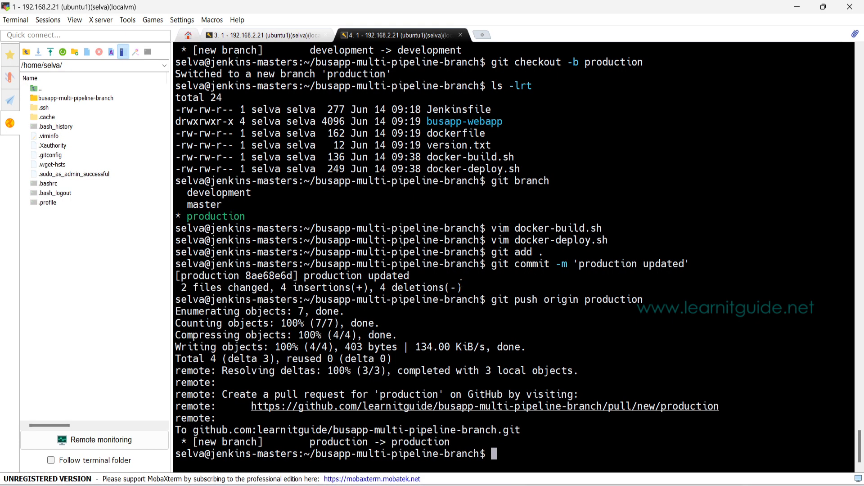
pyautogui.hotkey('ctrl', 'l')
pyautogui.write('sudo docker ')
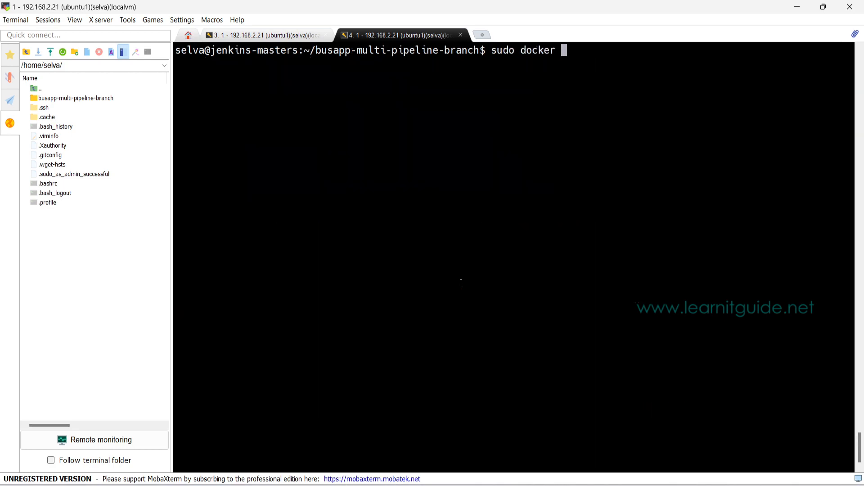
pyautogui.write('images')
pyautogui.press('Return')
pyautogui.write('s')
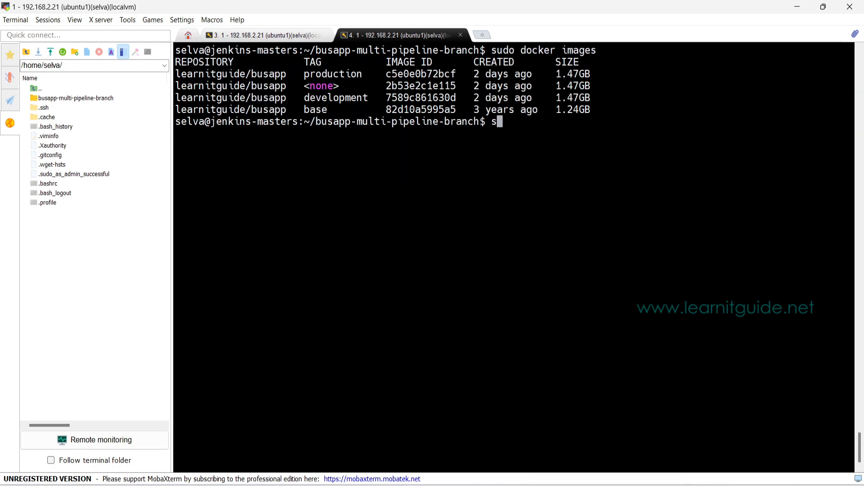
pyautogui.write('udo docker ps')
pyautogui.press('Return')
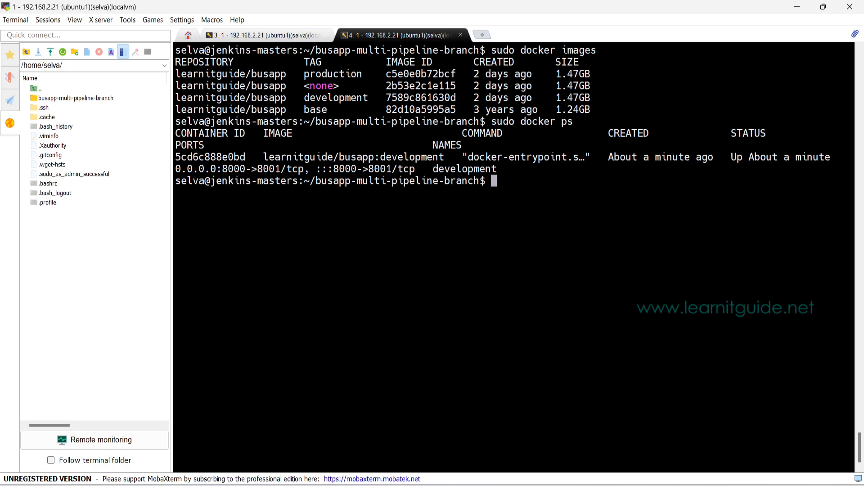
pyautogui.doubleClick(447, 168)
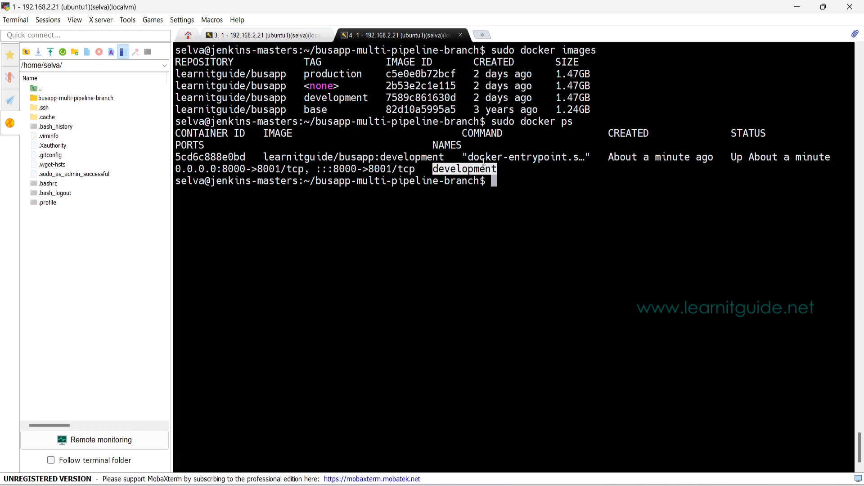
# Step: Switch back to Jenkins in the browser, check the production branch's Stage View, and reload the production app at 192.168.2.21:9000
pyautogui.click(383, 478)
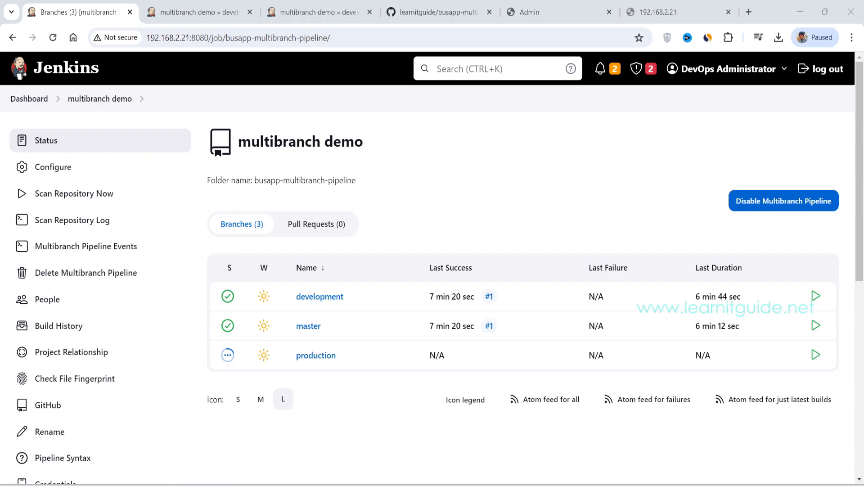
pyautogui.click(306, 362)
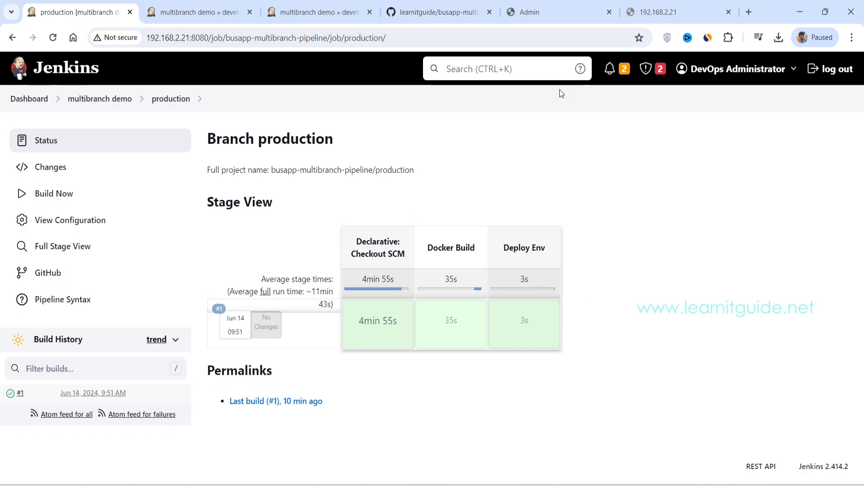
pyautogui.click(650, 14)
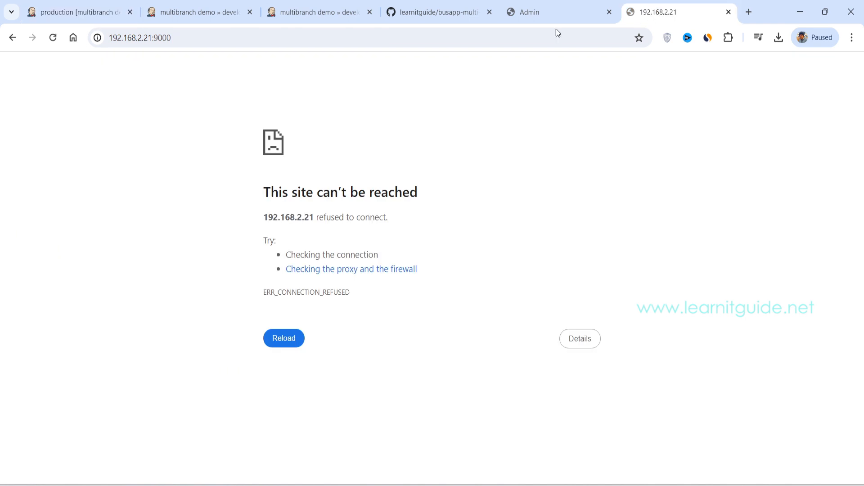
pyautogui.click(52, 38)
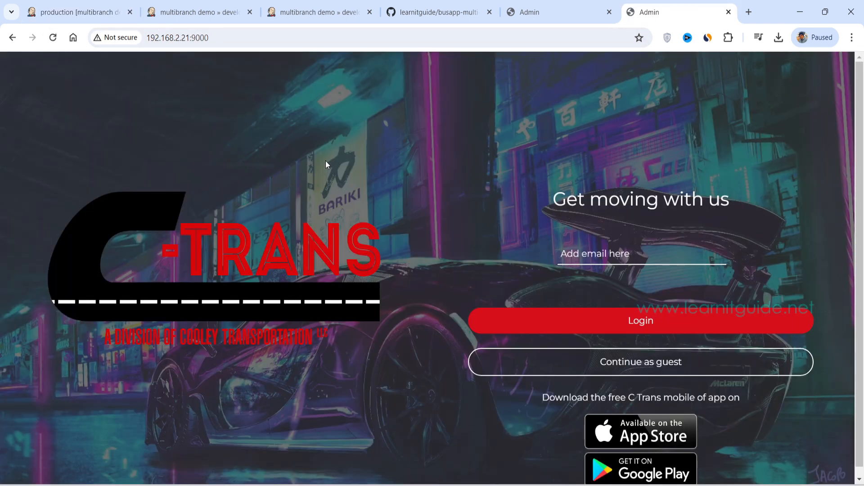
pyautogui.click(87, 17)
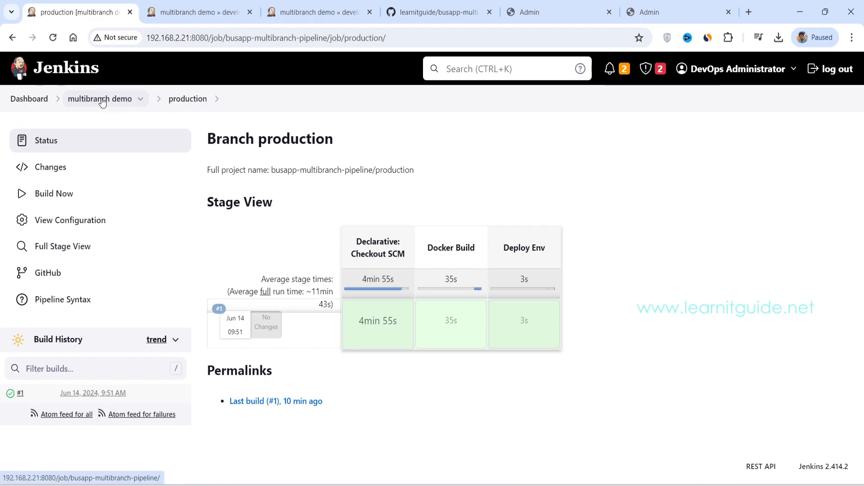
# Step: Configure the multibranch demo pipeline to scan the repository periodically at a 1 minute interval, save, and return to its branch overview
pyautogui.click(102, 99)
pyautogui.click(52, 171)
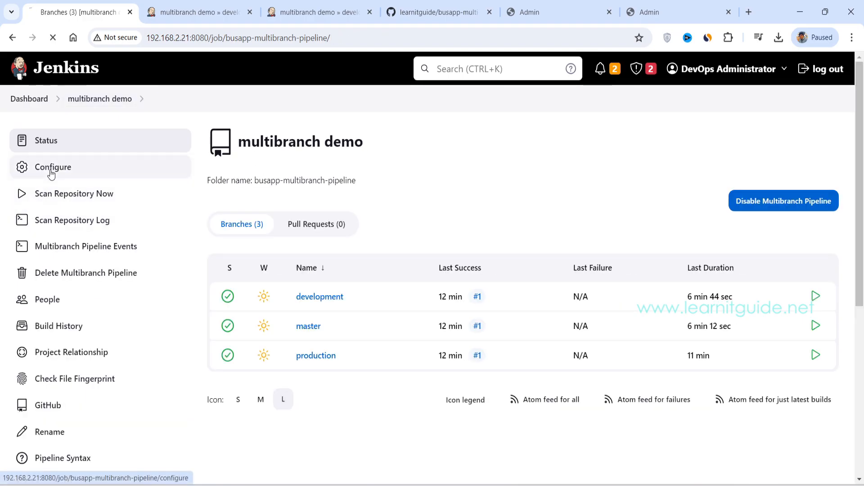
pyautogui.scroll(-5, 395, 259)
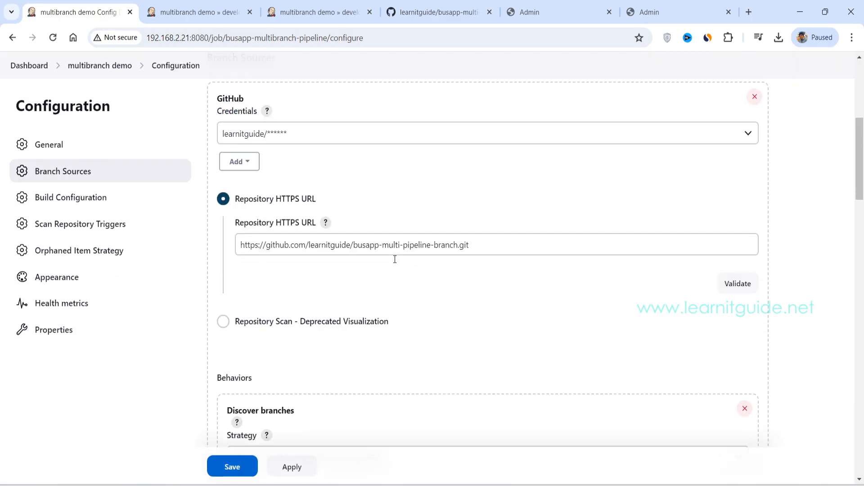
pyautogui.scroll(-15, 395, 259)
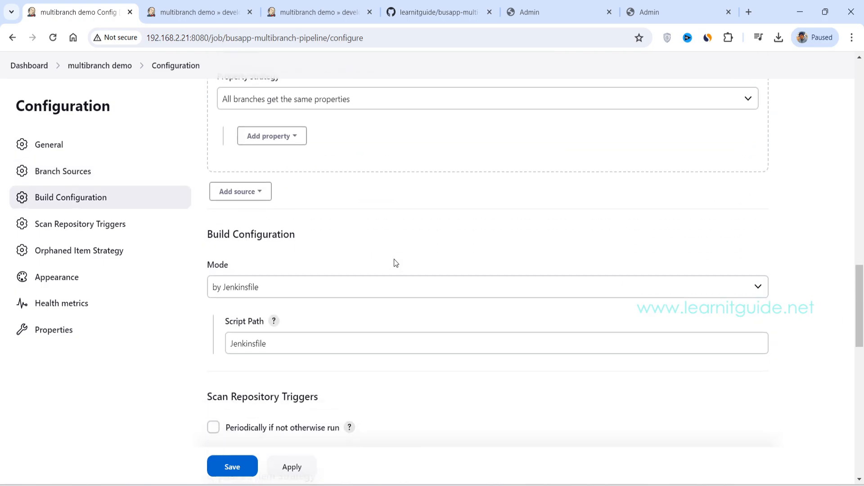
pyautogui.scroll(-5, 395, 263)
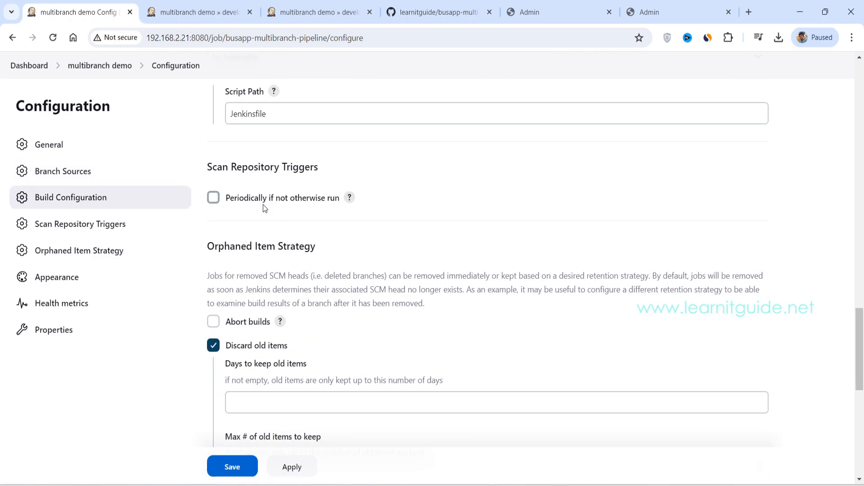
pyautogui.click(229, 198)
pyautogui.click(285, 237)
pyautogui.click(275, 252)
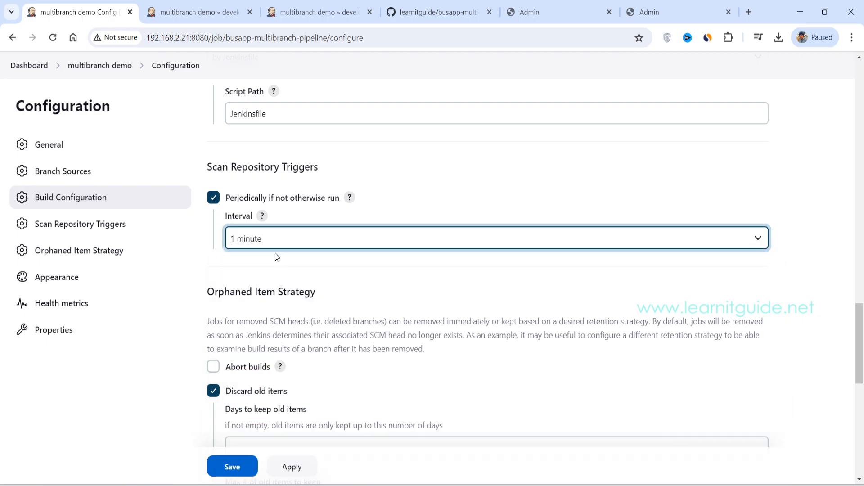
pyautogui.click(232, 467)
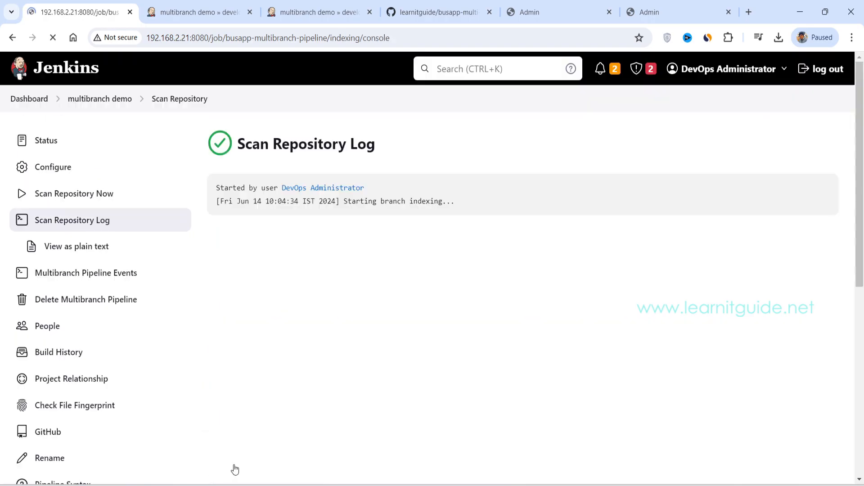
pyautogui.click(93, 101)
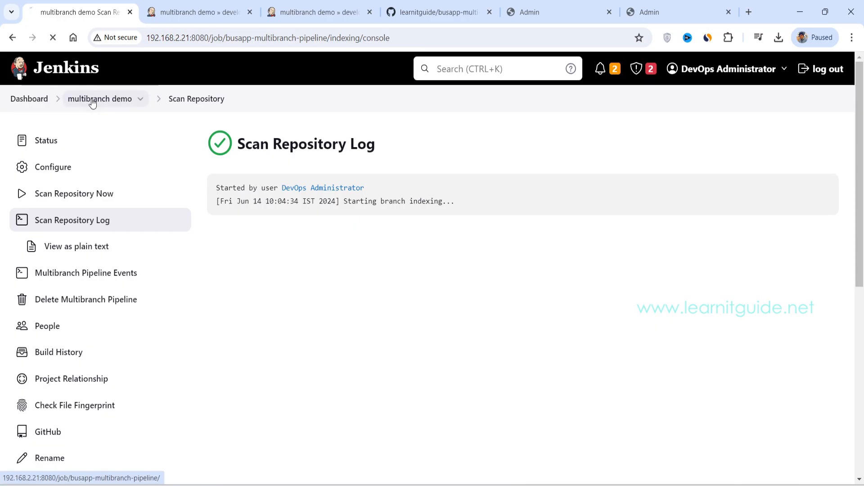
# Step: Switch to the MobaXterm terminal and list the running containers with sudo docker ps
pyautogui.hotkey('alt', 'Tab')
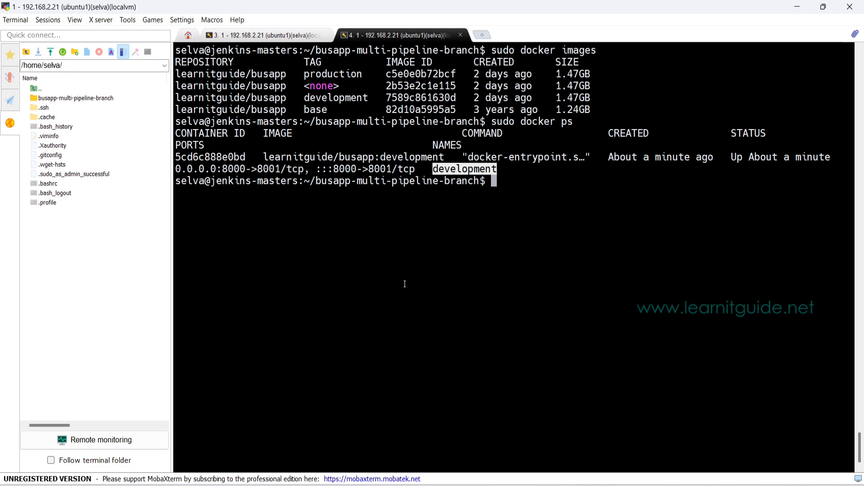
pyautogui.press('Up')
pyautogui.press('Return')
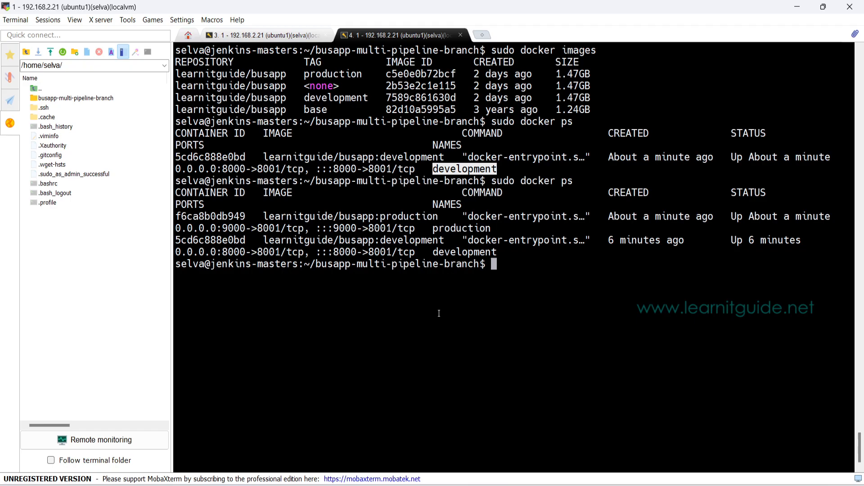
# Step: Check out the development branch with git checkout development and verify the active branch with git branch
pyautogui.write('git chekc')
pyautogui.press('BackSpace')
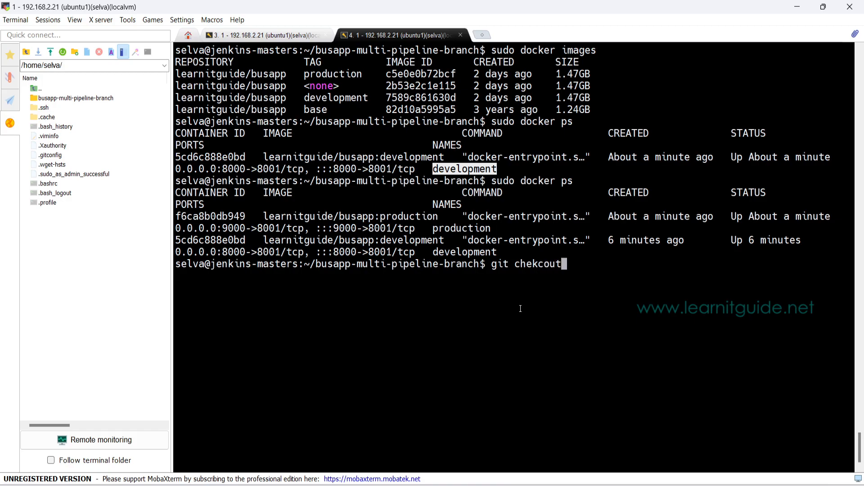
pyautogui.write('e')
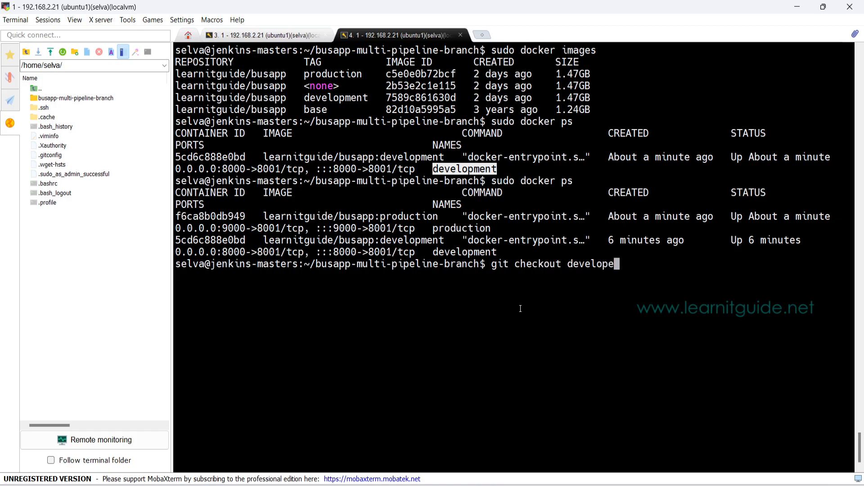
pyautogui.press('BackSpace')
pyautogui.write('menr')
pyautogui.press('BackSpace')
pyautogui.write('t')
pyautogui.press('Return')
pyautogui.write('git branch')
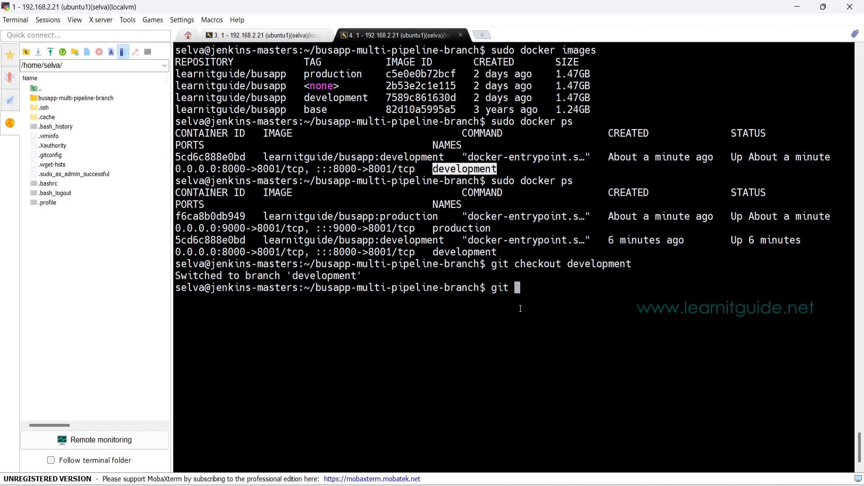
pyautogui.press('Return')
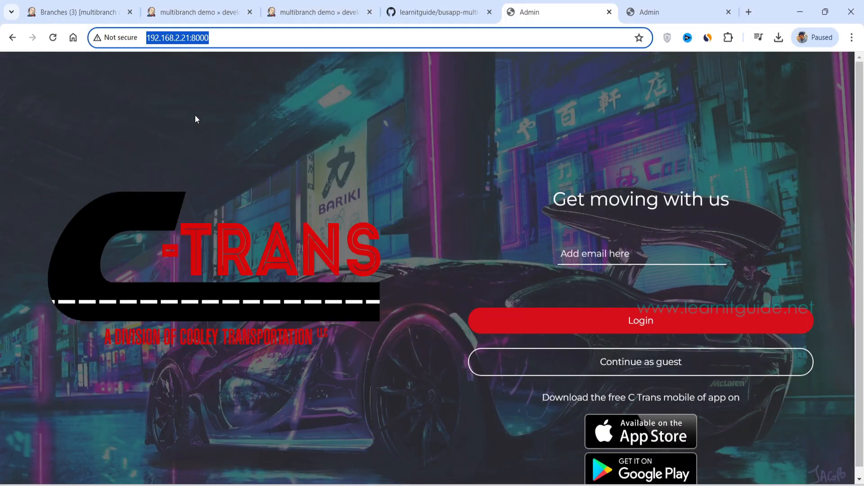
# Step: Check the email field's placeholder on the development app page in the browser, and list the repository files in the terminal with ls -lrt
pyautogui.click(589, 255)
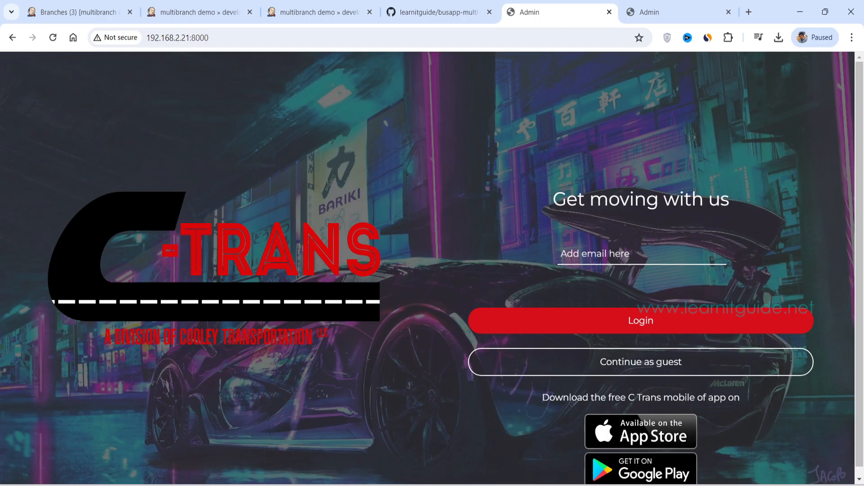
pyautogui.click(396, 477)
pyautogui.write('ls -lrt')
pyautogui.press('Return')
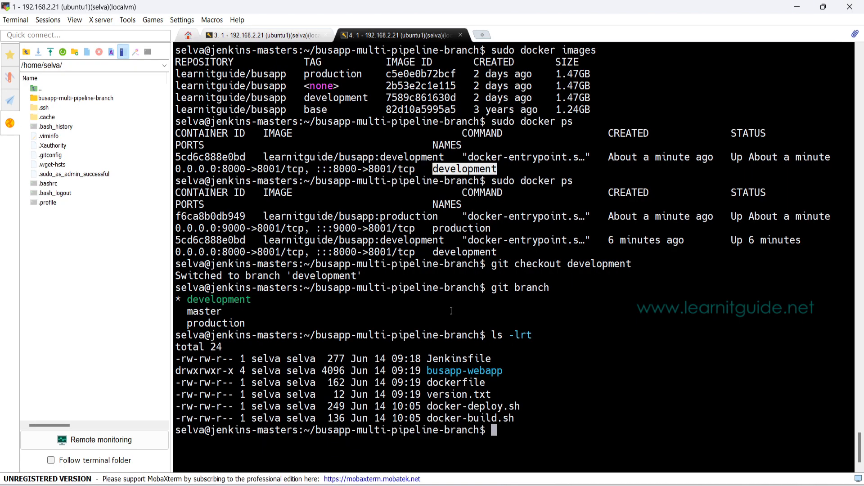
# Step: Change into the busapp-webapp directory and list its contents with ls -lrt
pyautogui.write('cd bu')
pyautogui.press('Tab')
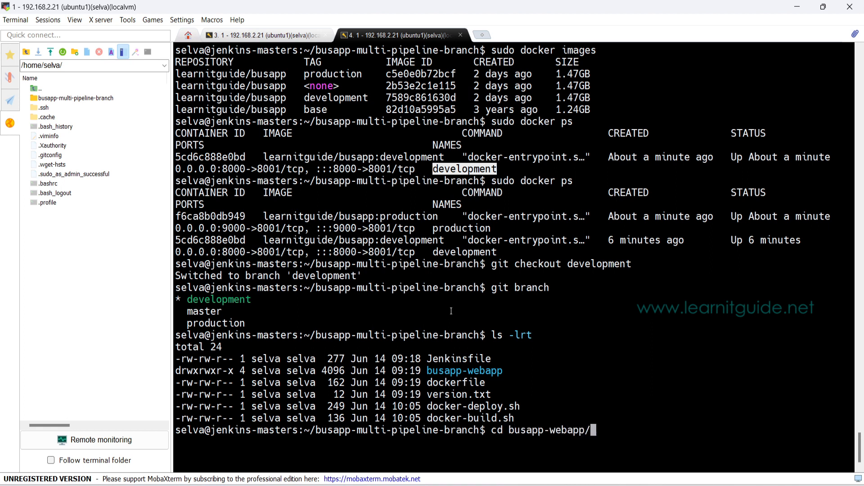
pyautogui.press('Return')
pyautogui.write('ls -lrt')
pyautogui.press('Return')
# Step: Search all files recursively and case-insensitively for the placeholder text with grep -iR "add email here" *
pyautogui.write('grep -i')
pyautogui.press('BackSpace')
pyautogui.write('R ""')
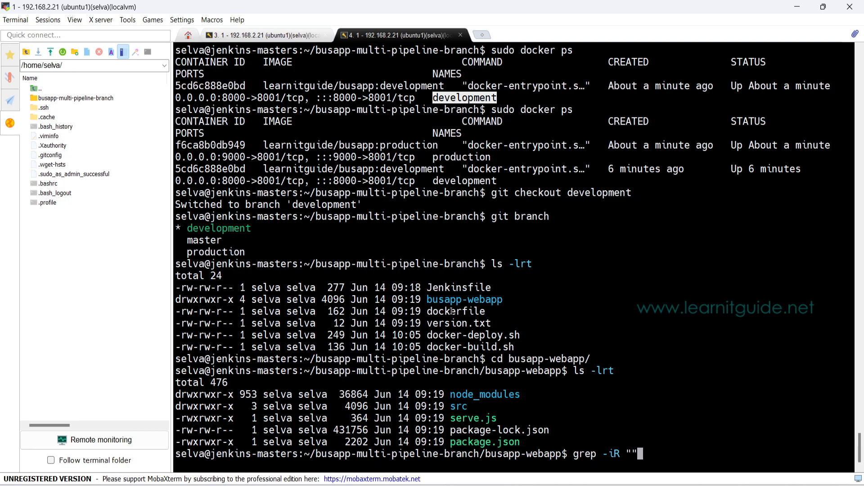
pyautogui.press('Left')
pyautogui.write('add email her')
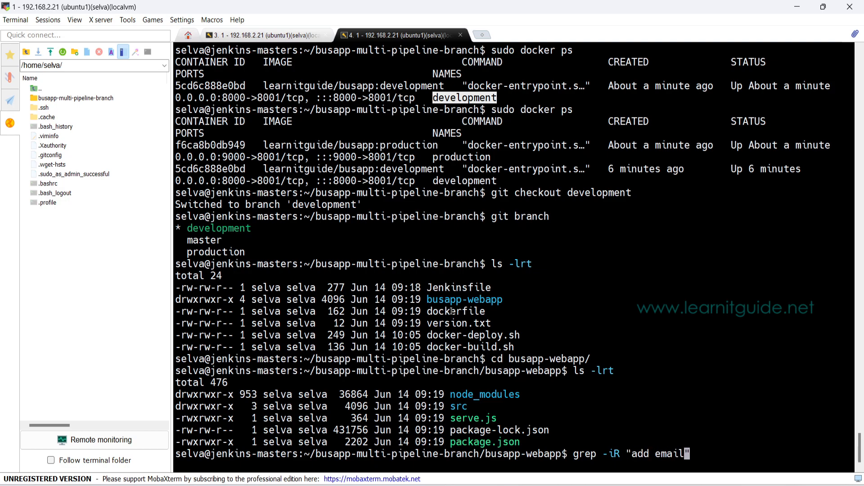
pyautogui.write('e')
pyautogui.press('Right')
pyautogui.write('*')
pyautogui.press('Return')
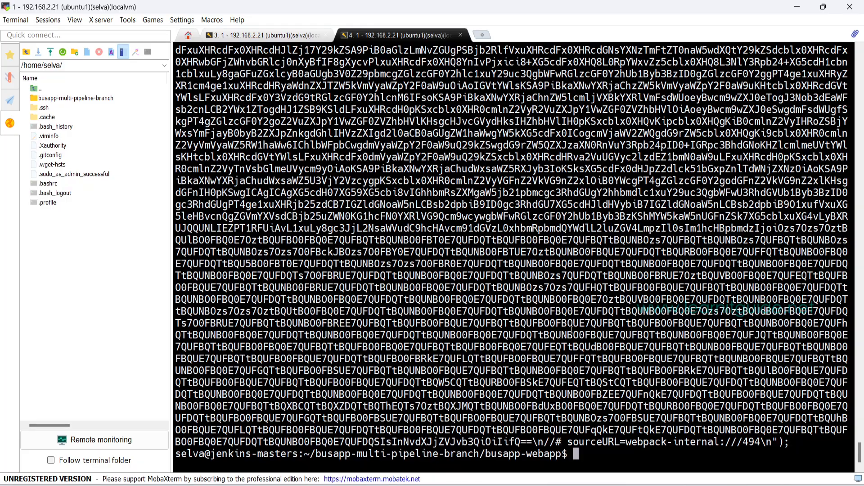
# Step: Copy the matching file's path from the start of the grep output and open src/client/build/main.bundle.js in vim
pyautogui.scroll(15, 572, 331)
pyautogui.scroll(15, 407, 224)
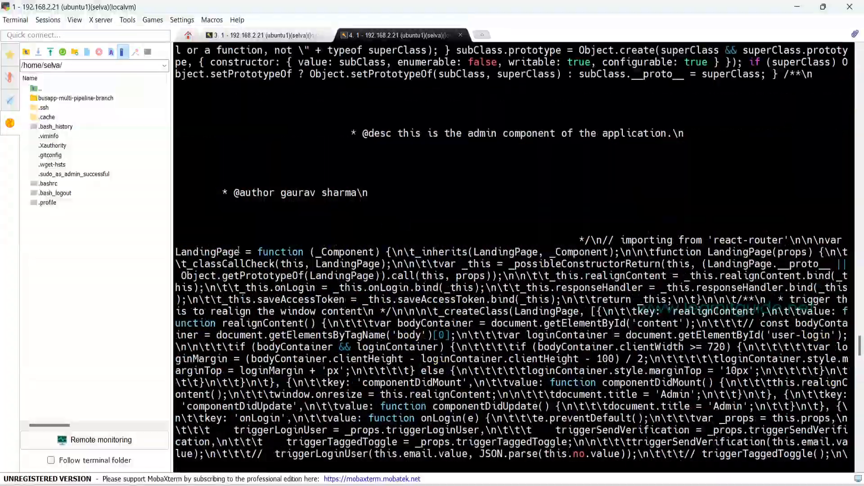
pyautogui.scroll(4, 240, 250)
pyautogui.scroll(7, 409, 322)
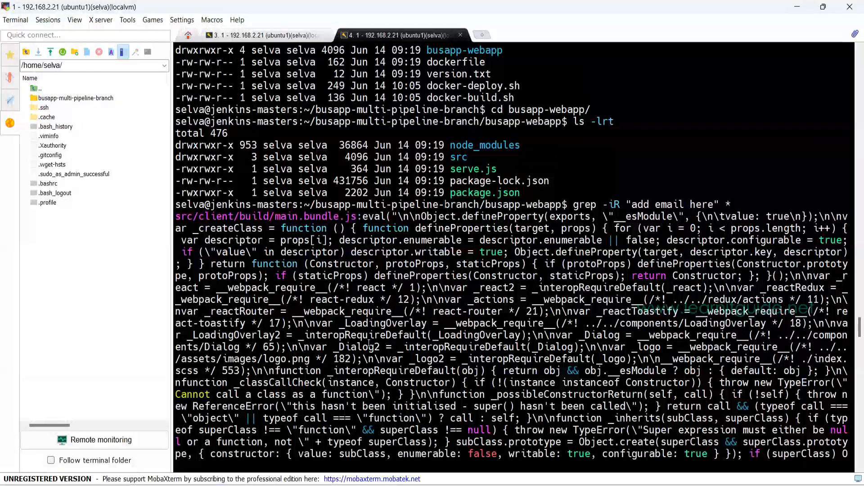
pyautogui.doubleClick(273, 218)
pyautogui.hotkey('ctrl', 'c')
pyautogui.write('vim')
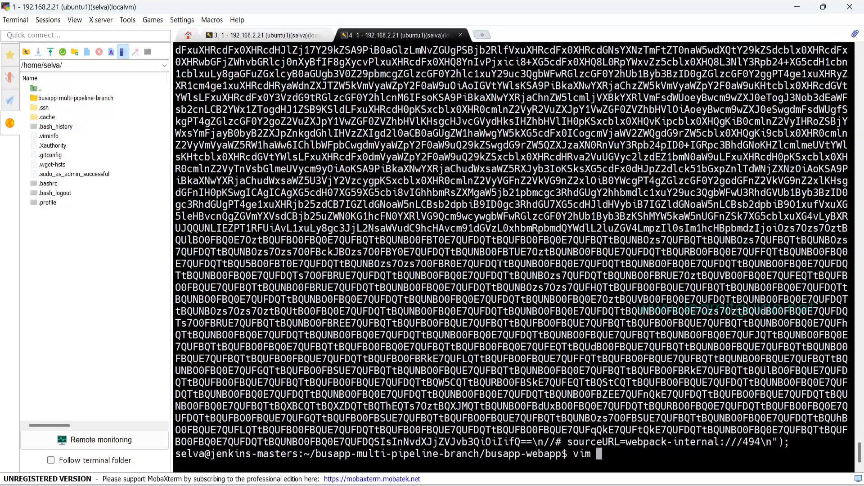
pyautogui.rightClick(610, 216)
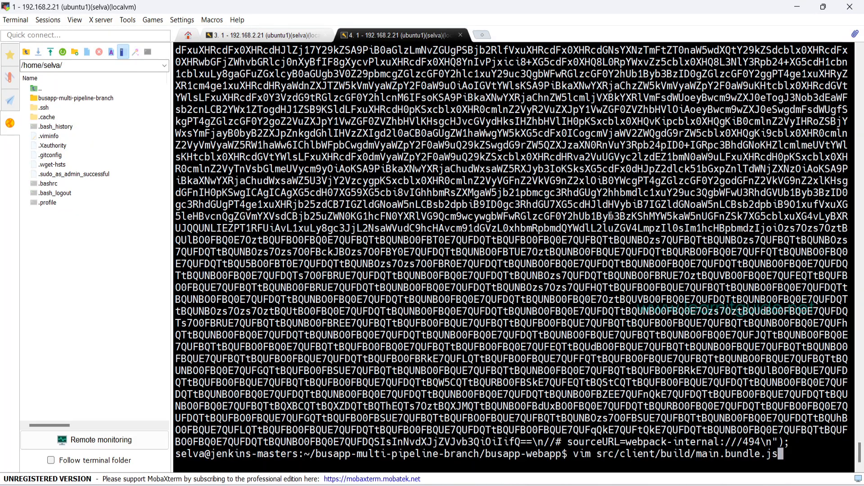
pyautogui.press('Return')
# Step: Find the text "Add email" in main.bundle.js to reach the email field's placeholder
pyautogui.write('/A')
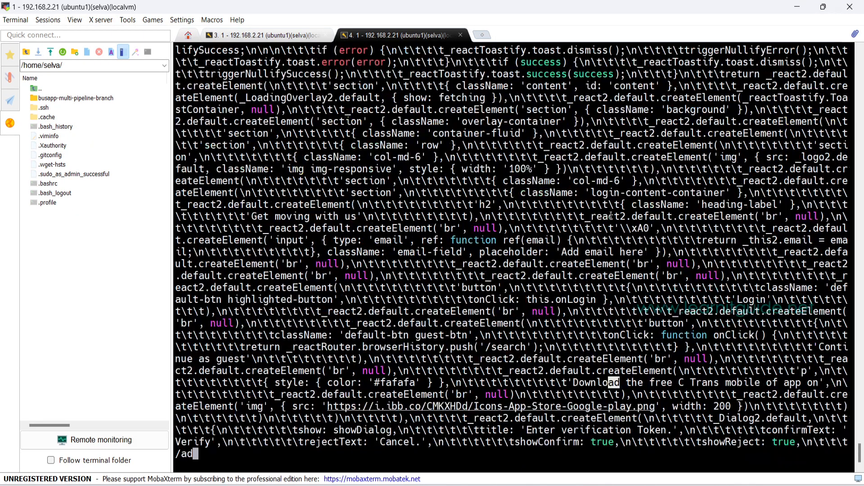
pyautogui.write('dd e,ao;')
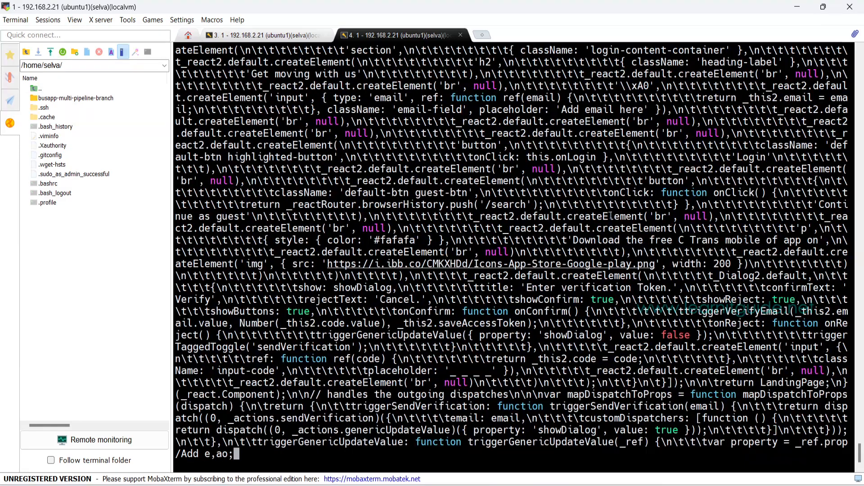
pyautogui.press('BackSpace')
pyautogui.press('BackSpace')
pyautogui.press('BackSpace')
pyautogui.press('BackSpace')
pyautogui.write('mail')
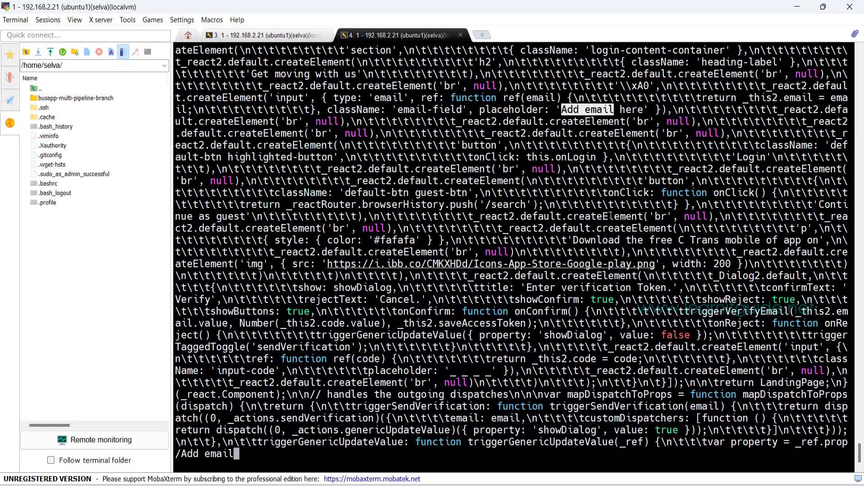
pyautogui.press('Return')
# Step: Replace the email field's placeholder text with "Enter your Mail ID", and save and close the file
pyautogui.press('x')
pyautogui.press('x')
pyautogui.press('x')
pyautogui.press('x')
pyautogui.press('x')
pyautogui.press('x')
pyautogui.press('x')
pyautogui.press('x')
pyautogui.press('x')
pyautogui.press('x')
pyautogui.press('x')
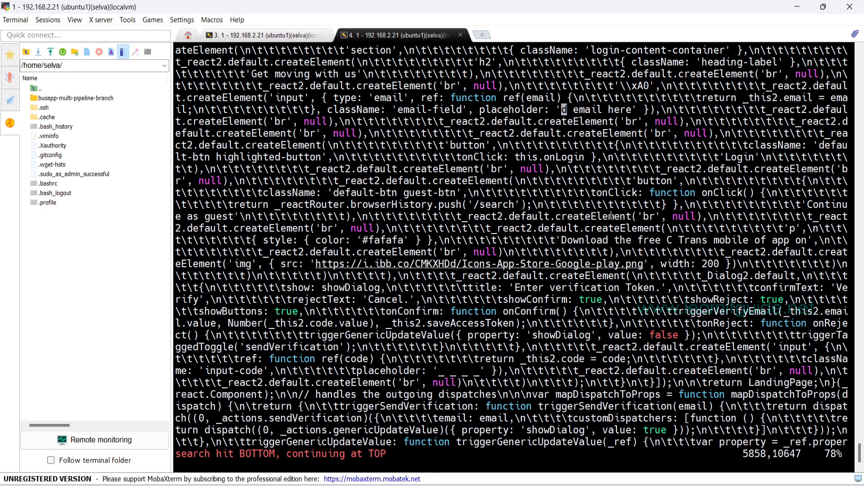
pyautogui.press('x')
pyautogui.press('x')
pyautogui.press('x')
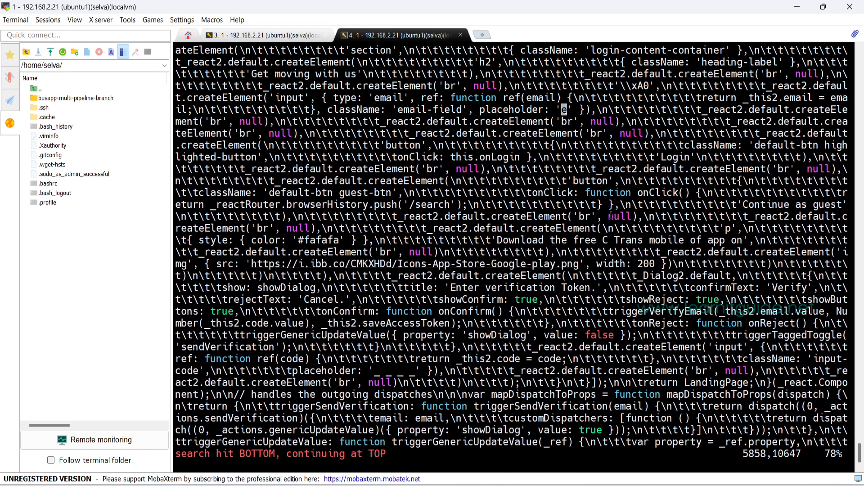
pyautogui.write('iEnter y')
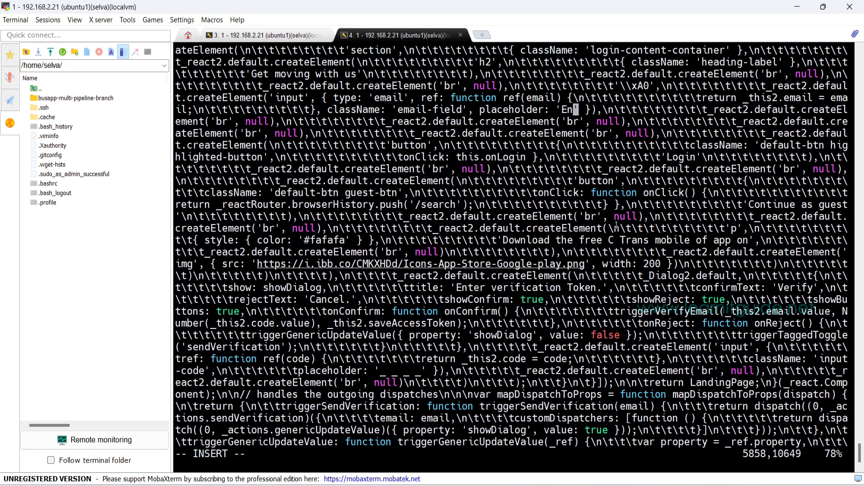
pyautogui.write('our Mail ID')
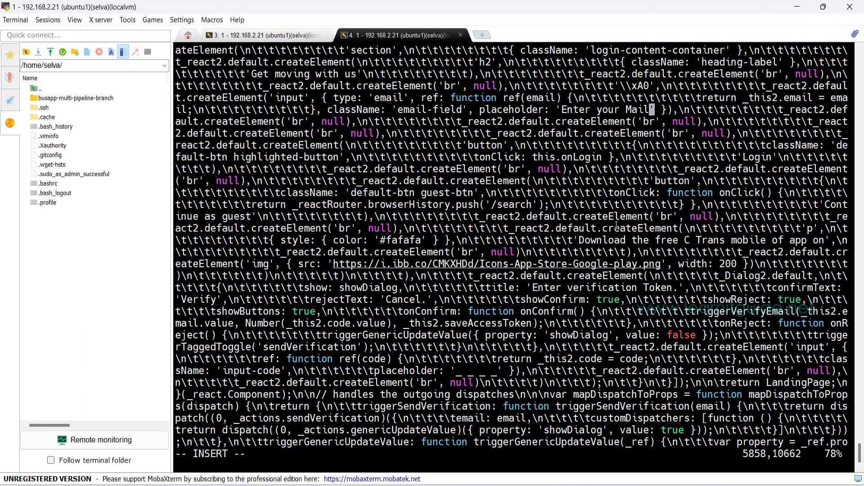
pyautogui.press('Escape')
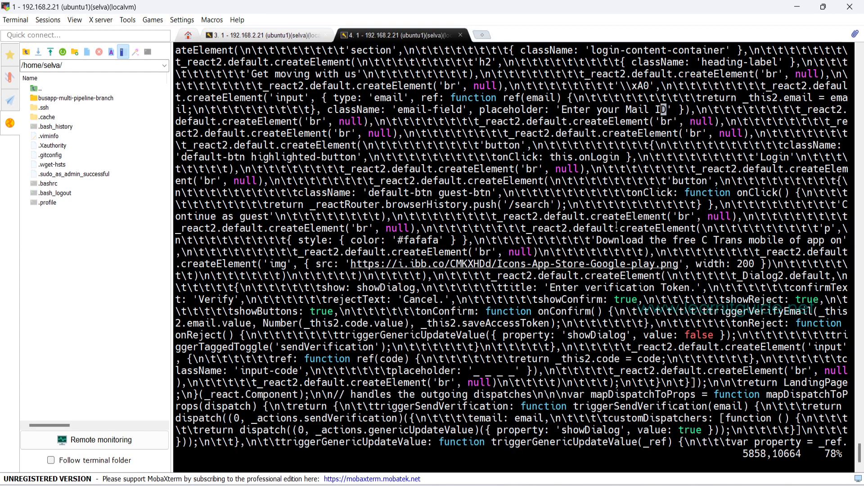
pyautogui.write(':wq')
pyautogui.press('Return')
# Step: Clear the terminal and check the working tree changes with git status
pyautogui.write('git status')
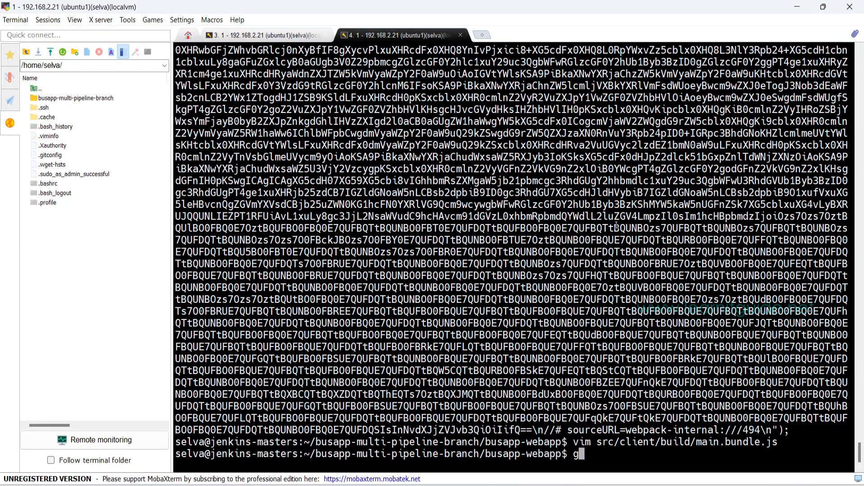
pyautogui.press('Return')
pyautogui.hotkey('ctrl', 'l')
pyautogui.write('git status')
pyautogui.press('Return')
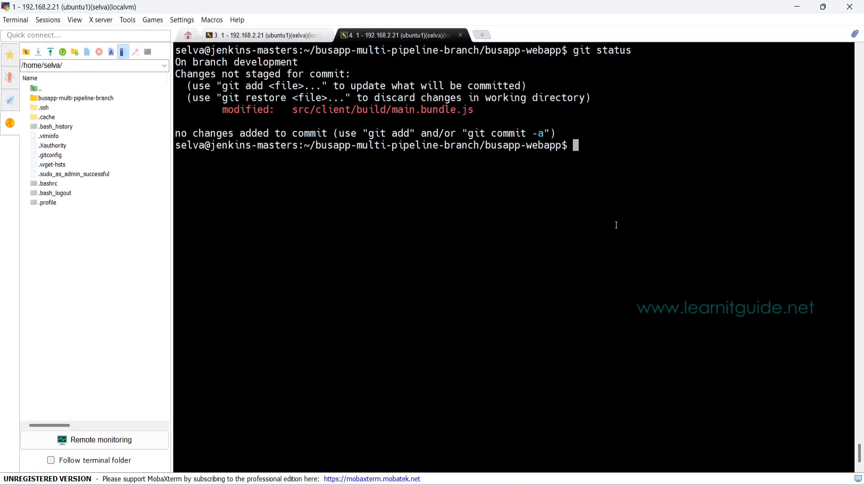
# Step: Stage all changes with git add . and commit them with the message 'placeholder updated'
pyautogui.write('git add .')
pyautogui.press('Return')
pyautogui.write("git commit -m 'placeholder updated'")
pyautogui.press('Return')
# Step: Enter the command git push origin development at the terminal prompt without running it
pyautogui.write('git push origin development')
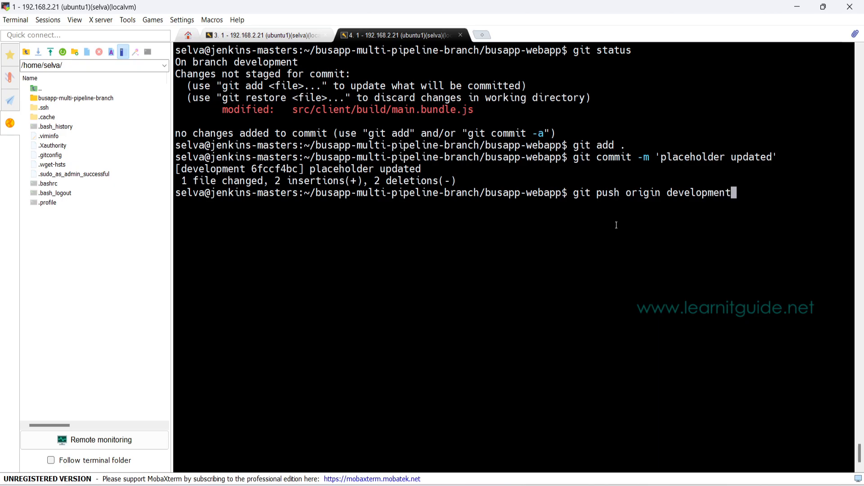
# Step: Switch to Jenkins in the browser and check the development branch's stage view and build history in the multibranch demo project
pyautogui.hotkey('alt', 'Tab')
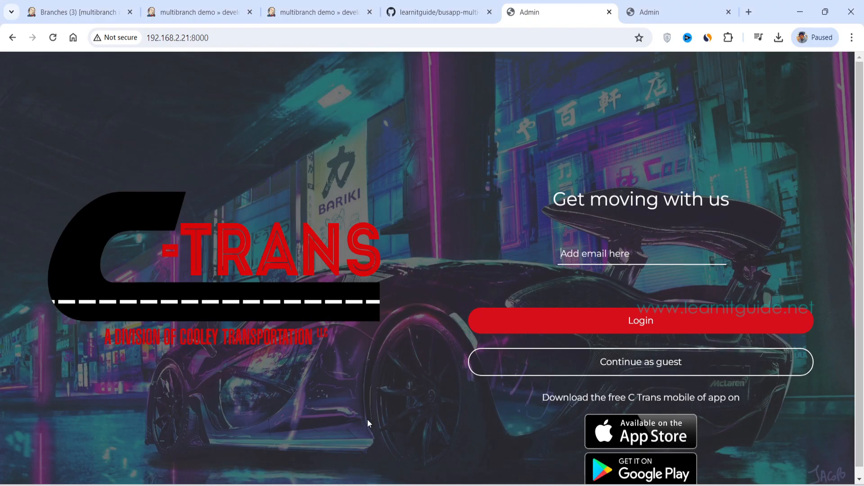
pyautogui.click(87, 14)
pyautogui.click(171, 15)
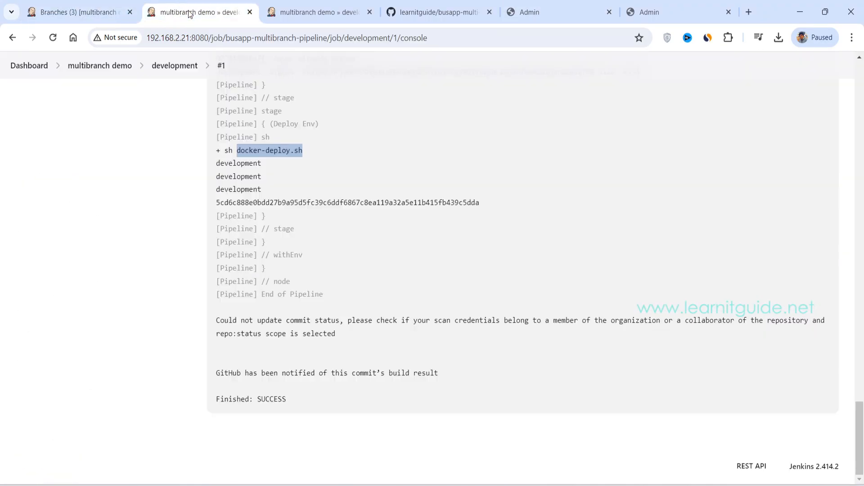
pyautogui.click(93, 15)
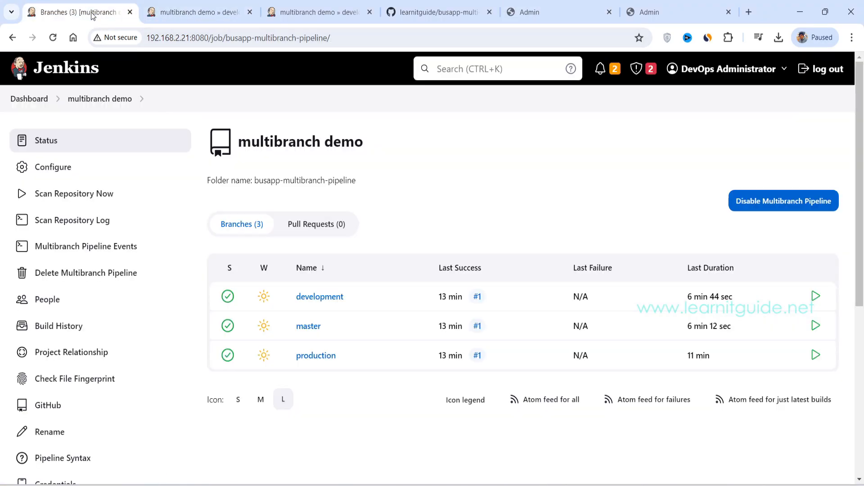
pyautogui.scroll(-4, 187, 194)
pyautogui.scroll(-2, 188, 194)
pyautogui.scroll(7, 185, 192)
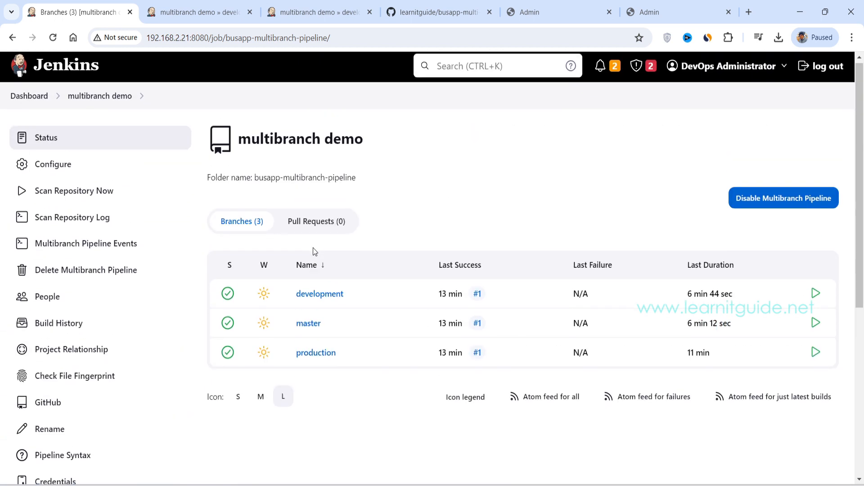
pyautogui.click(324, 298)
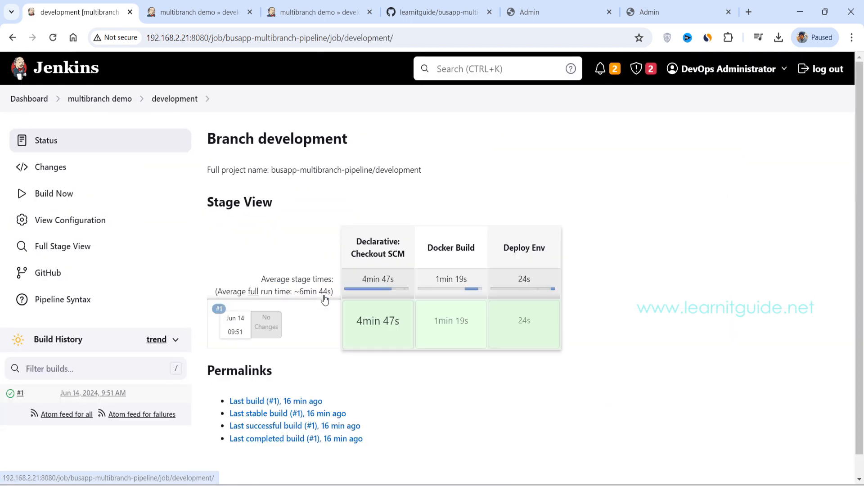
pyautogui.scroll(-1, 322, 301)
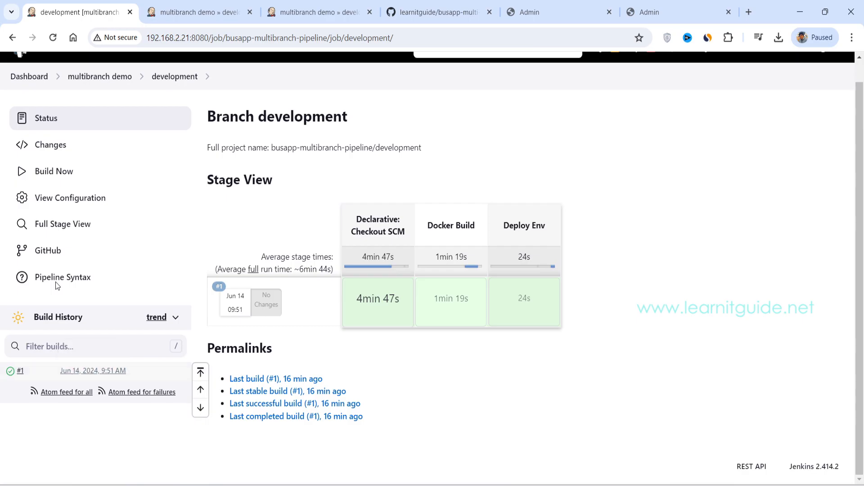
pyautogui.scroll(1, 108, 139)
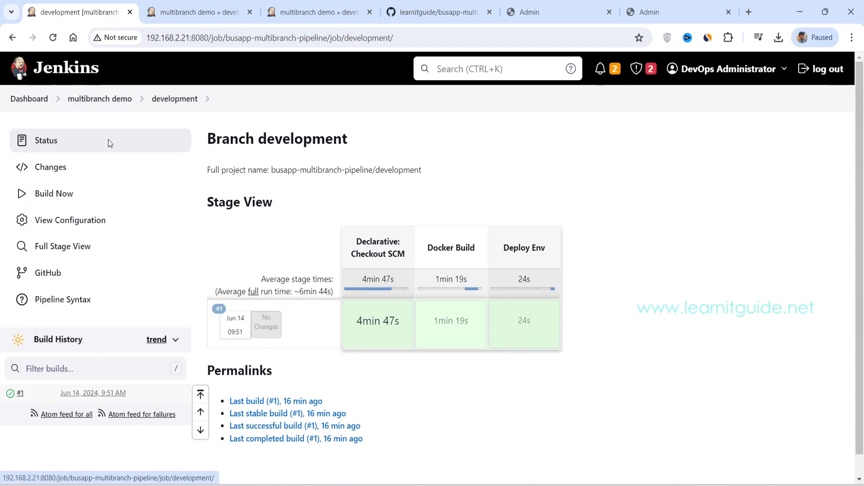
# Step: Examine the start time and branch results in the multibranch demo's Scan Repository Log, and return to the project overview
pyautogui.click(87, 98)
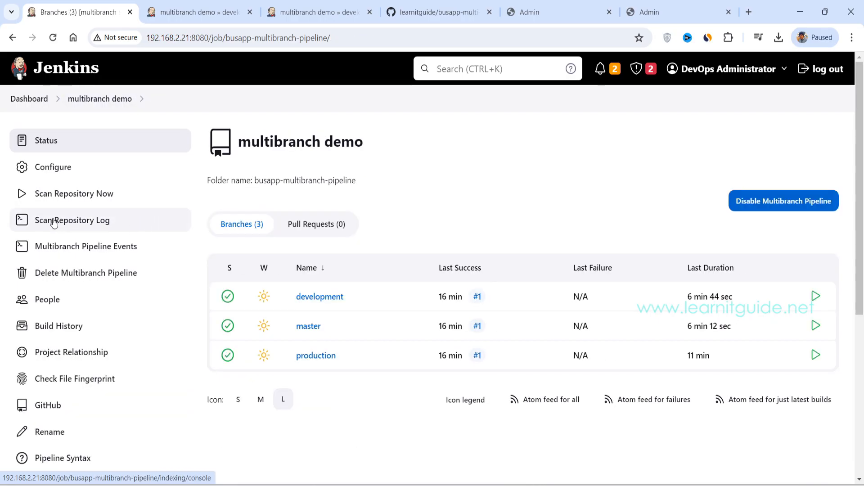
pyautogui.click(72, 221)
pyautogui.scroll(-5, 302, 219)
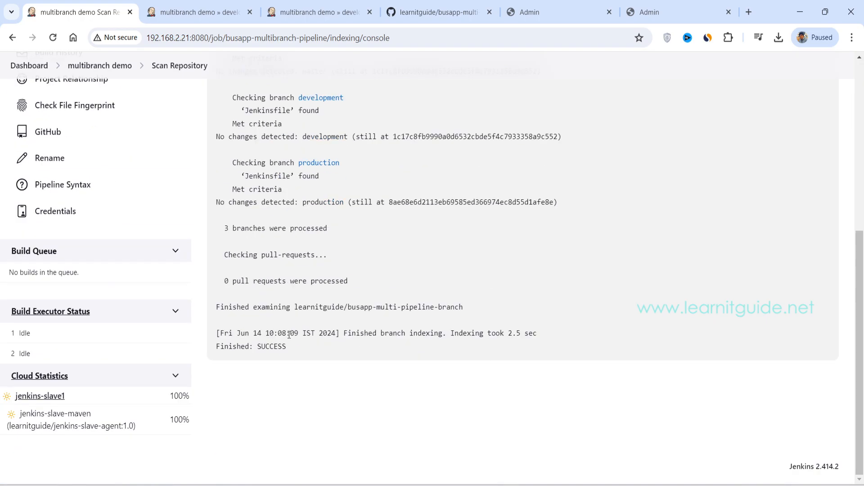
pyautogui.scroll(7, 289, 334)
pyautogui.moveTo(262, 199); pyautogui.dragTo(278, 200)
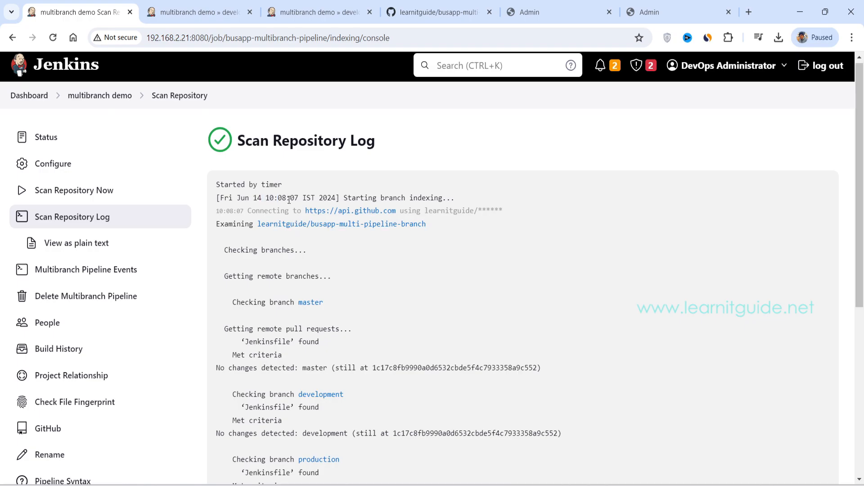
pyautogui.scroll(-3, 311, 331)
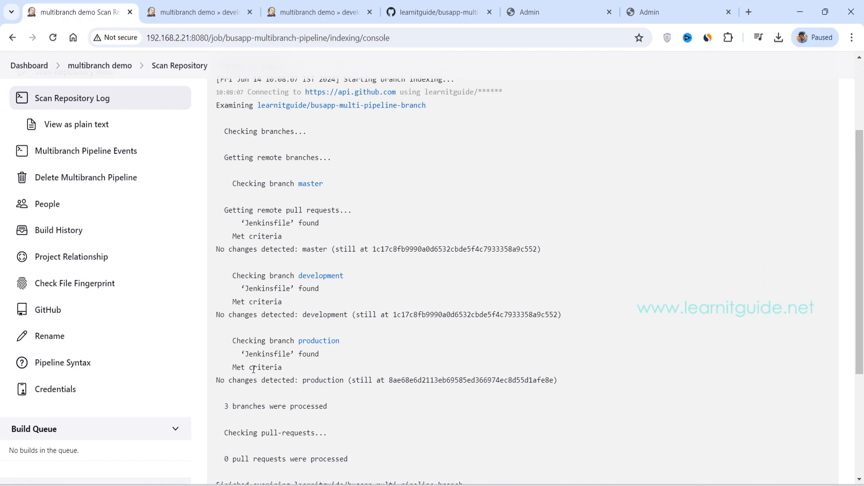
pyautogui.scroll(3, 125, 98)
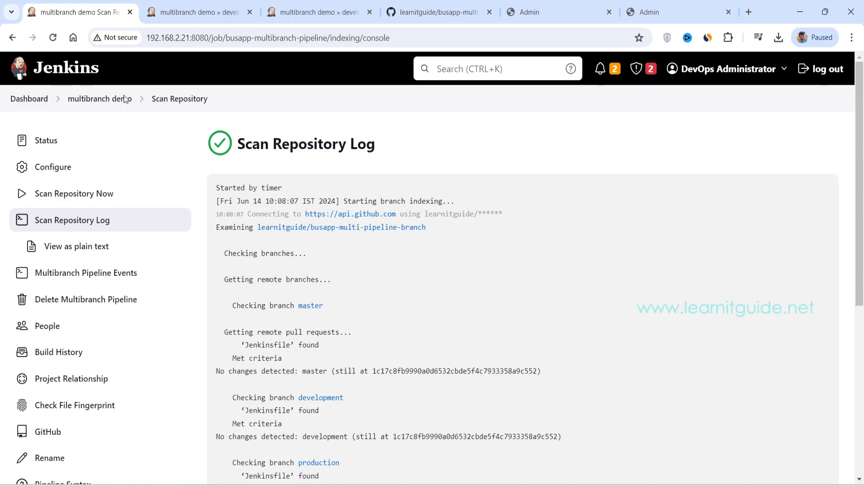
pyautogui.click(124, 98)
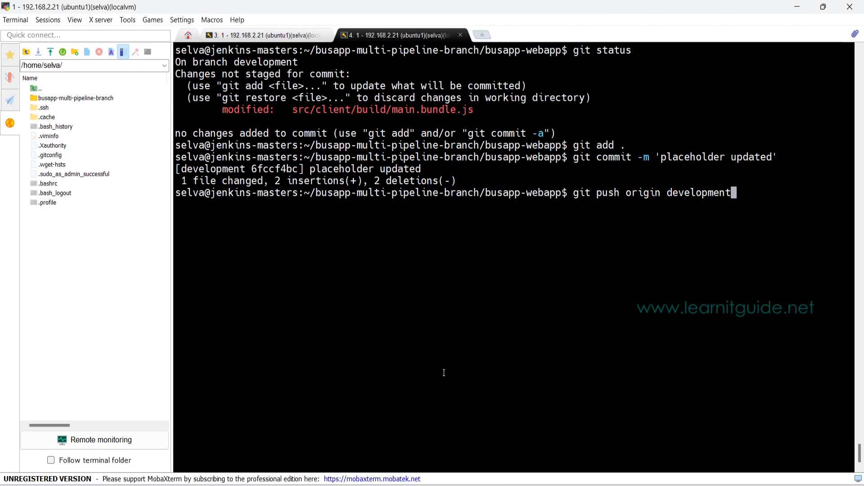
# Step: Run the prepared git push origin development in the terminal and return to the multibranch demo overview in Jenkins
pyautogui.press('Return')
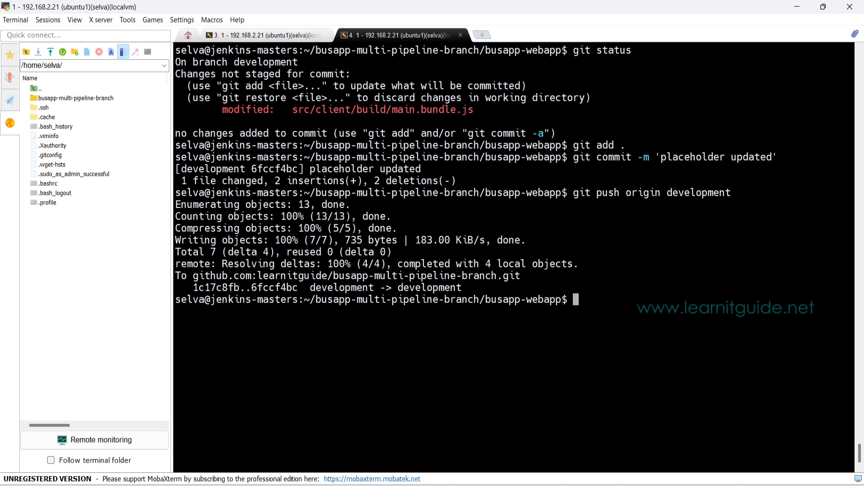
pyautogui.click(369, 485)
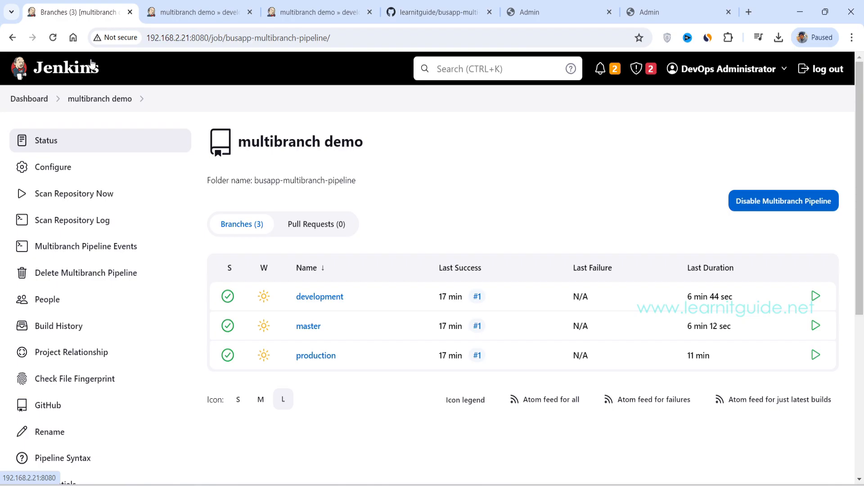
pyautogui.scroll(-4, 404, 164)
pyautogui.scroll(4, 393, 223)
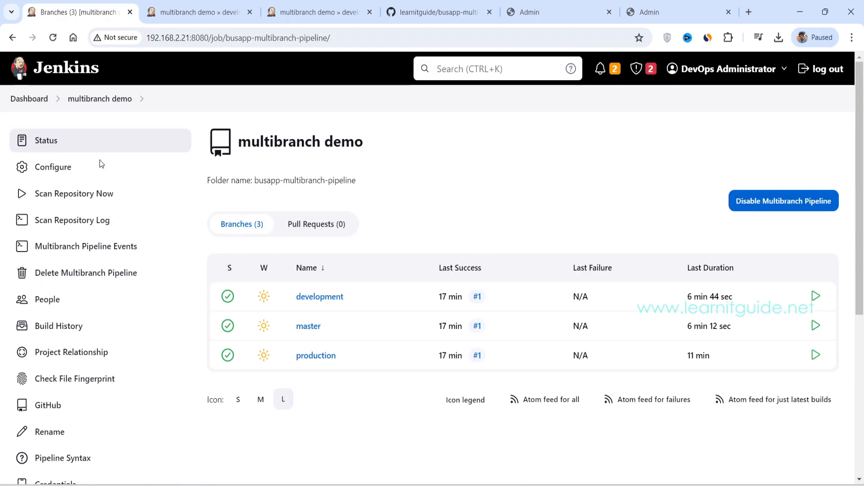
# Step: Examine the latest Scan Repository Log for its start time and the change detection of the master and development branches
pyautogui.click(81, 220)
pyautogui.moveTo(263, 205); pyautogui.dragTo(289, 207)
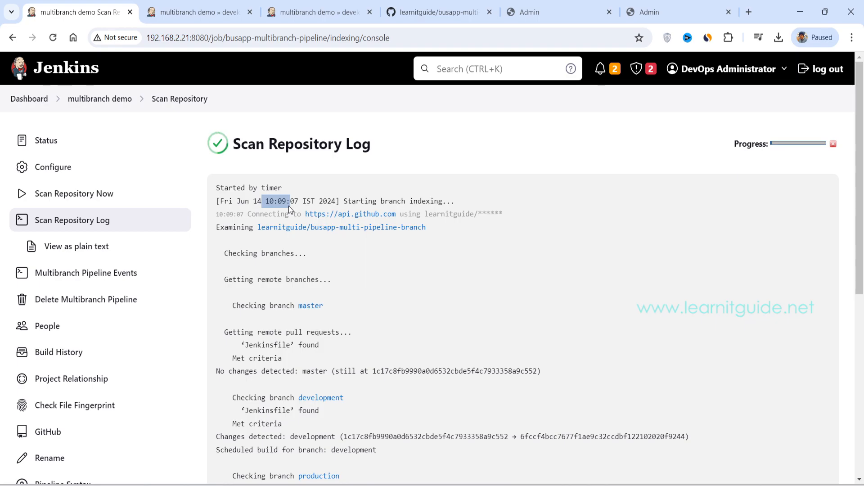
pyautogui.scroll(-3, 286, 234)
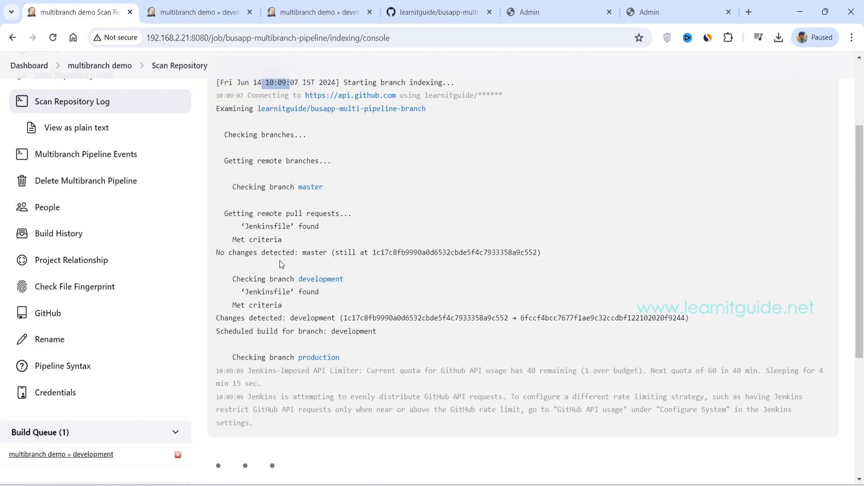
pyautogui.click(333, 179)
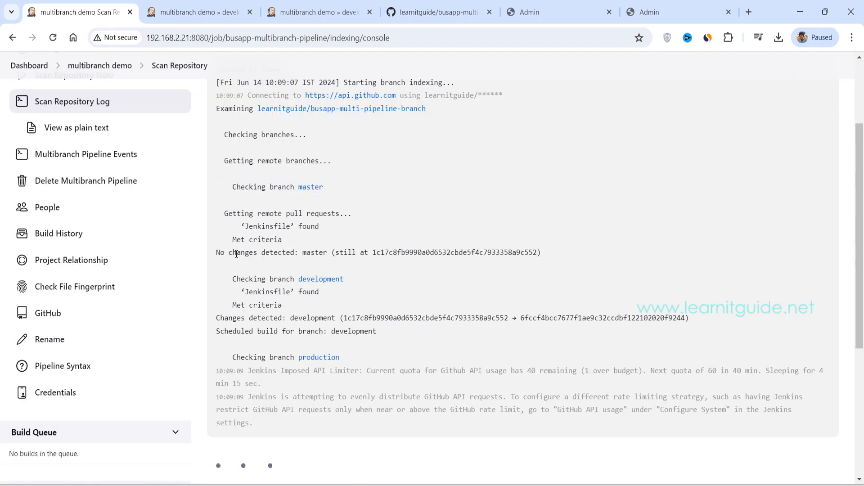
pyautogui.moveTo(237, 253); pyautogui.dragTo(290, 253)
pyautogui.moveTo(228, 318); pyautogui.dragTo(273, 318)
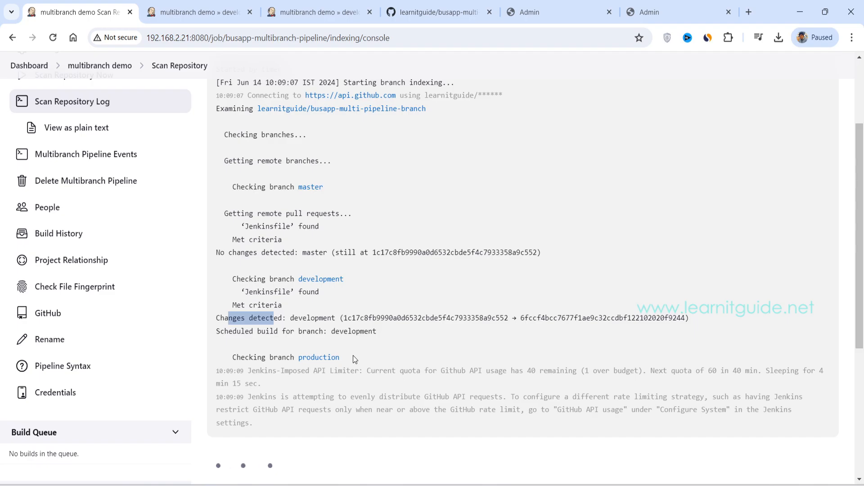
pyautogui.scroll(3, 119, 98)
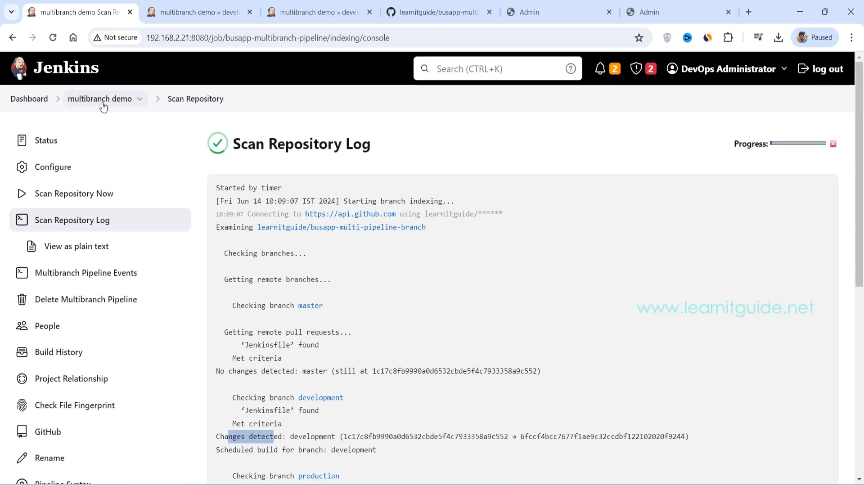
# Step: Go back to the multibranch demo overview and check the build queue and executor status for running builds
pyautogui.click(100, 100)
pyautogui.scroll(-4, 370, 276)
pyautogui.scroll(-3, 370, 277)
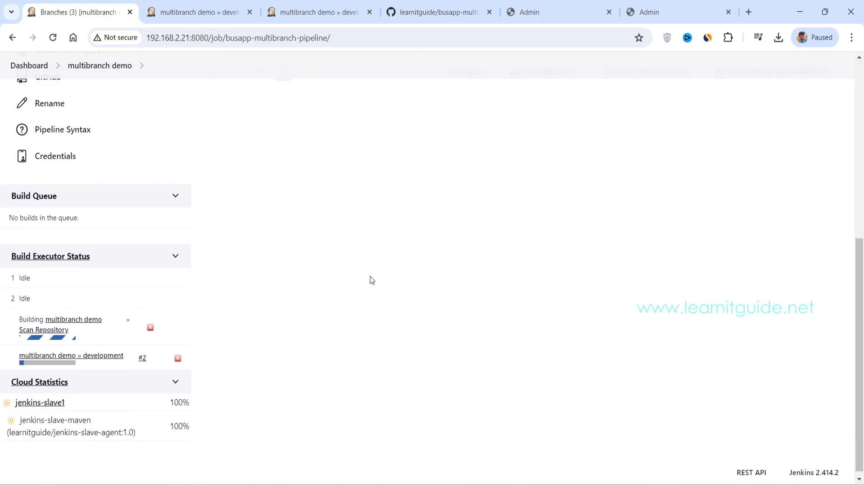
pyautogui.scroll(5, 370, 277)
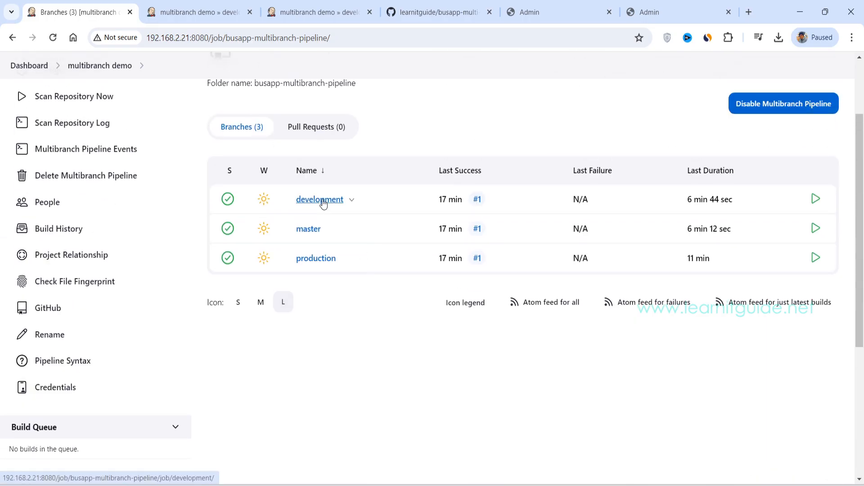
# Step: Open the development branch page and open its build #2 in a new browser tab
pyautogui.click(338, 200)
pyautogui.moveTo(260, 144); pyautogui.dragTo(350, 144)
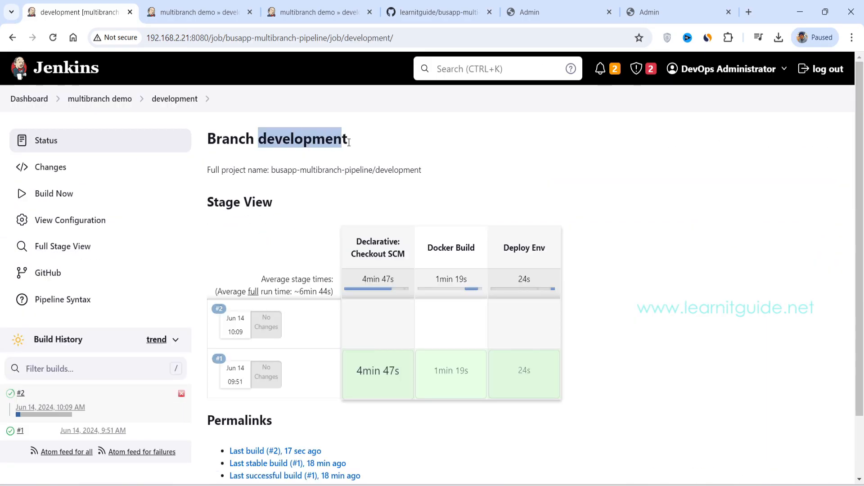
pyautogui.scroll(-1, 360, 162)
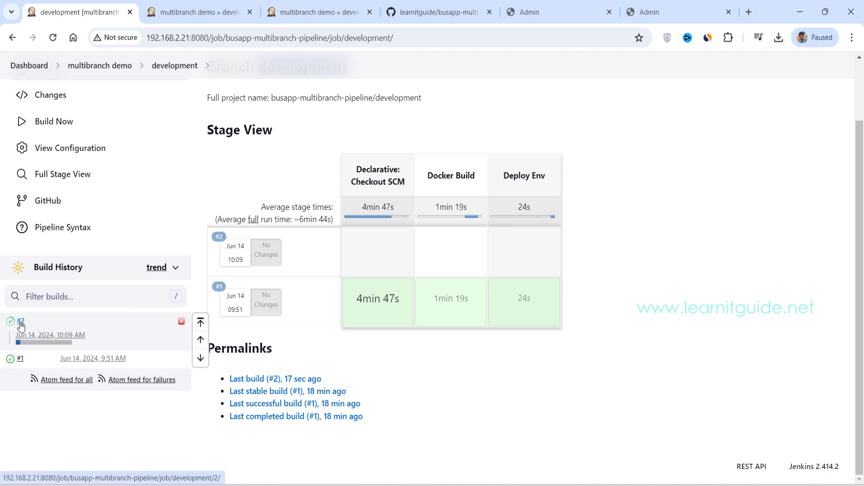
pyautogui.rightClick(20, 325)
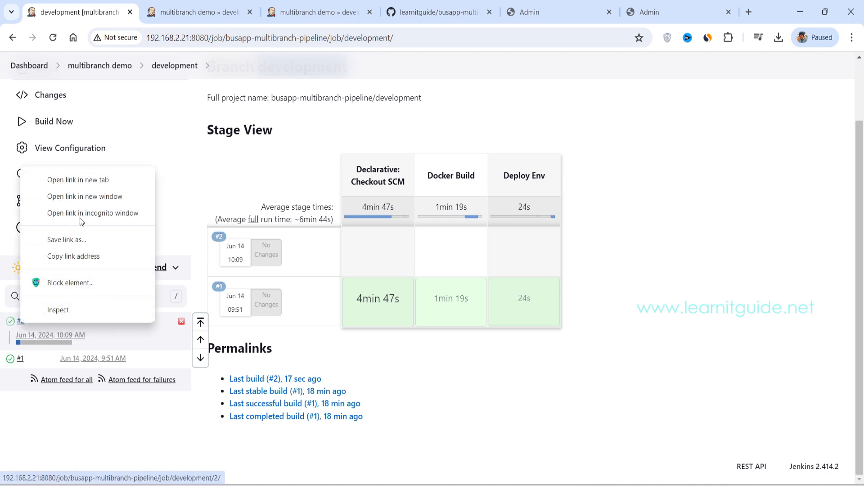
pyautogui.click(83, 181)
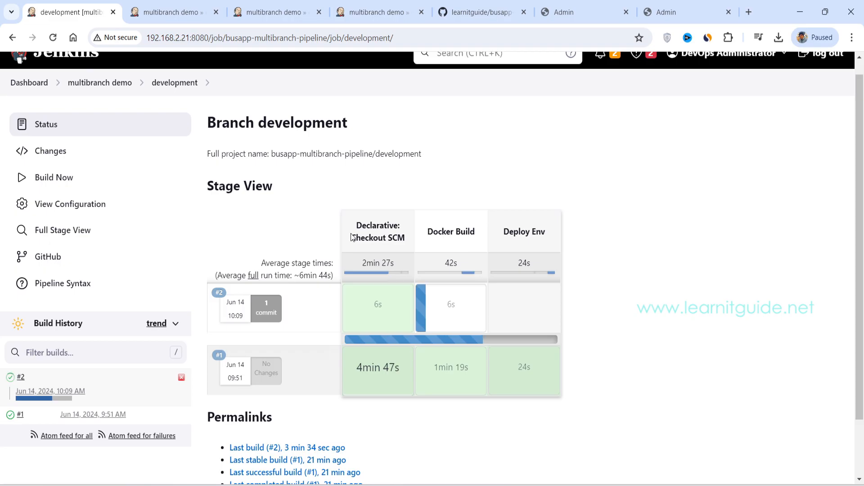
# Step: Check build #2's progress in the development stage view and the branch statuses on the multibranch demo overview
pyautogui.moveTo(266, 312)
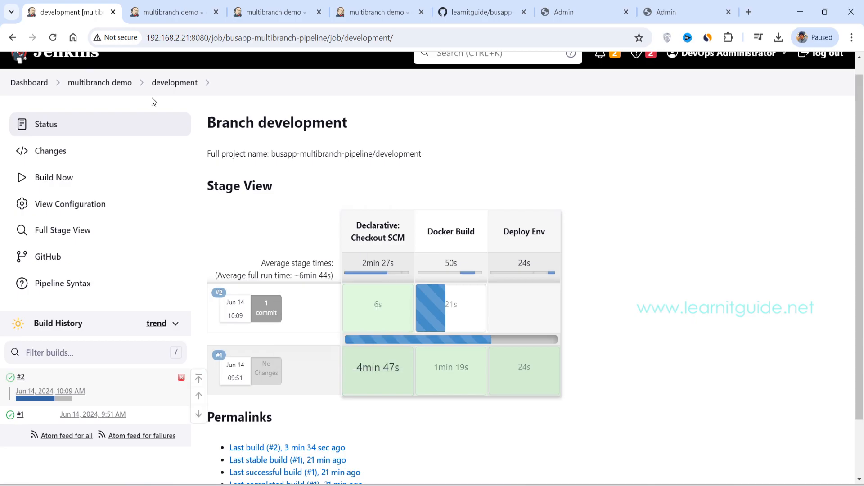
pyautogui.click(102, 86)
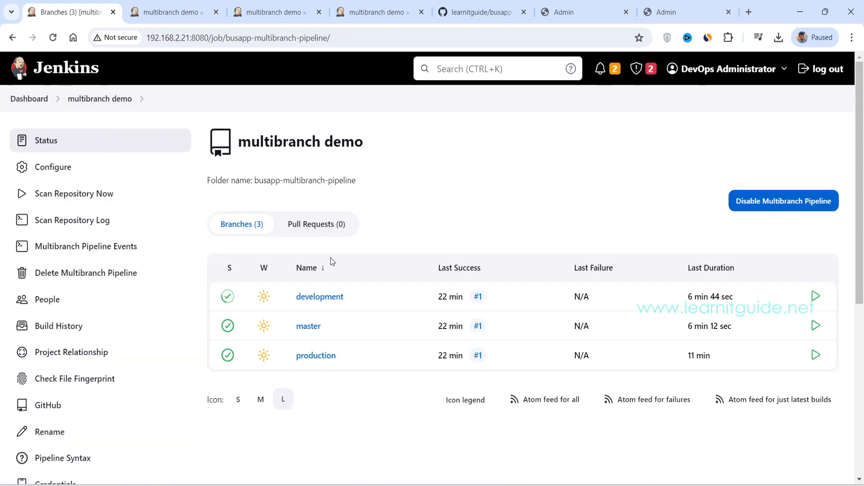
pyautogui.scroll(-3, 330, 263)
pyautogui.scroll(1, 328, 182)
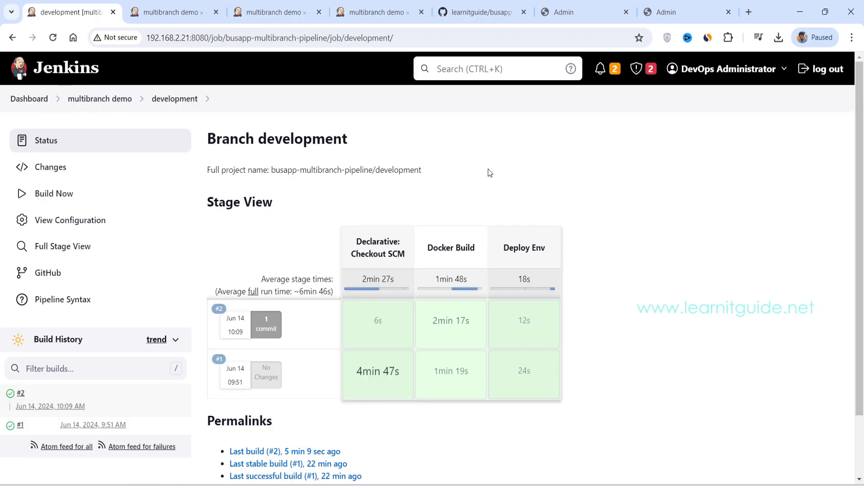
# Step: Reload the application pages on ports 8000 and 9000 to compare their email placeholders, and return to the Jenkins development branch page
pyautogui.click(558, 14)
pyautogui.click(53, 37)
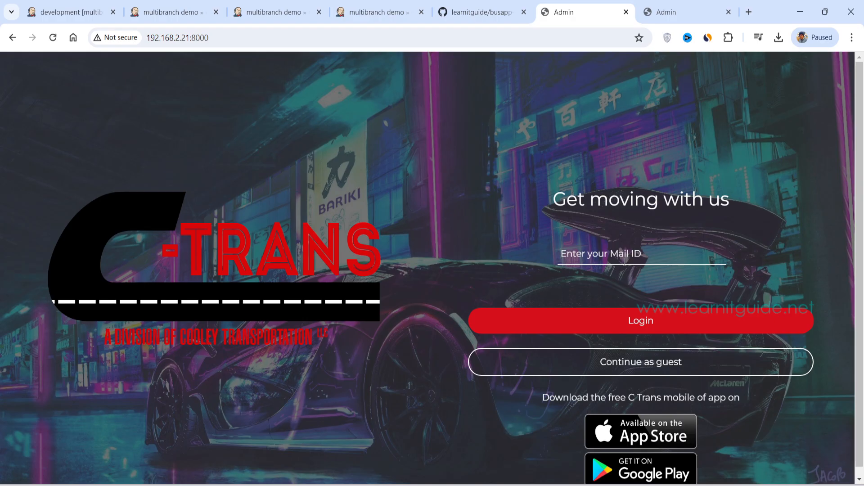
pyautogui.click(668, 16)
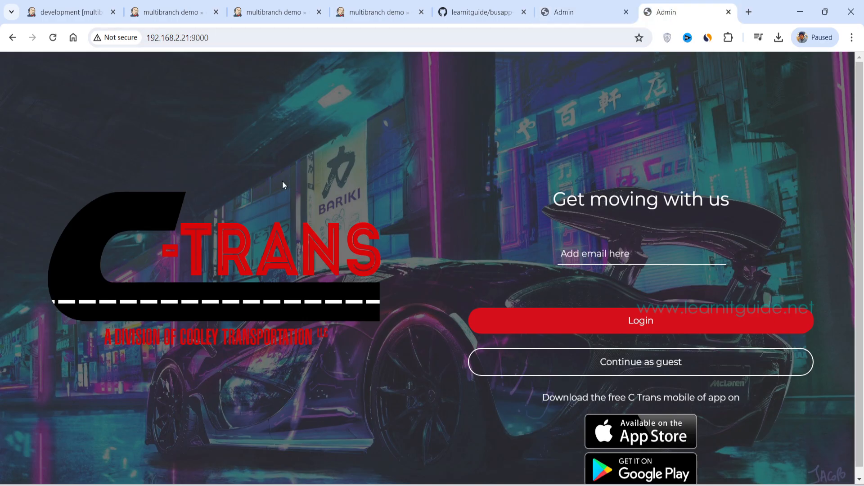
pyautogui.click(53, 37)
pyautogui.click(557, 18)
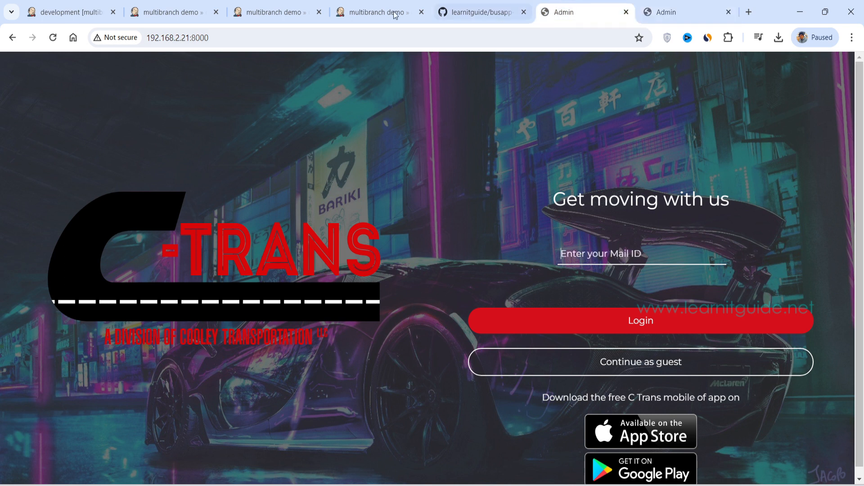
pyautogui.click(71, 12)
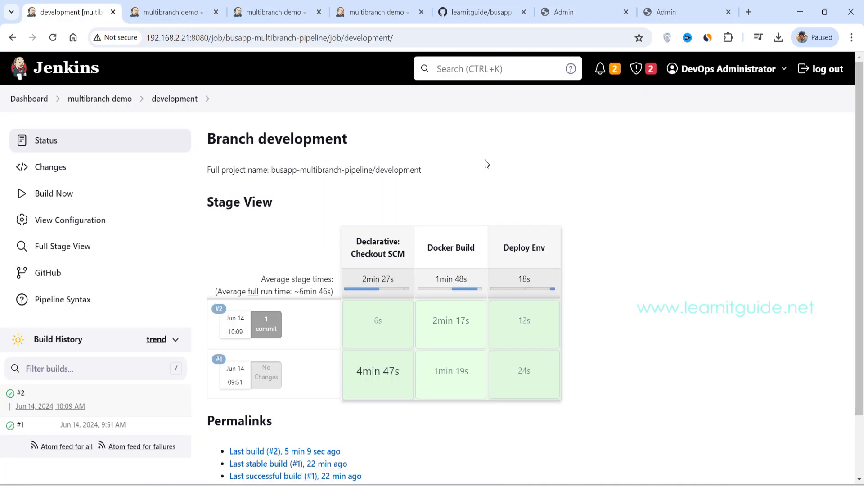